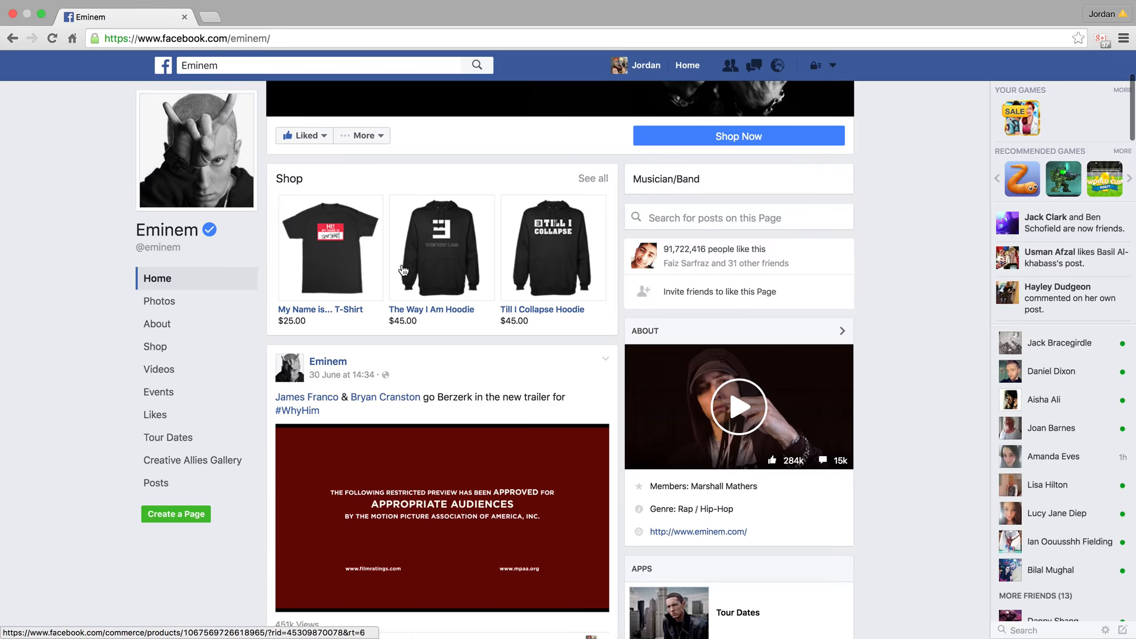
Find Eminem's 23 May post about the MMLP 16th anniversary and open its embed code.
scroll(403, 271, down, 15)
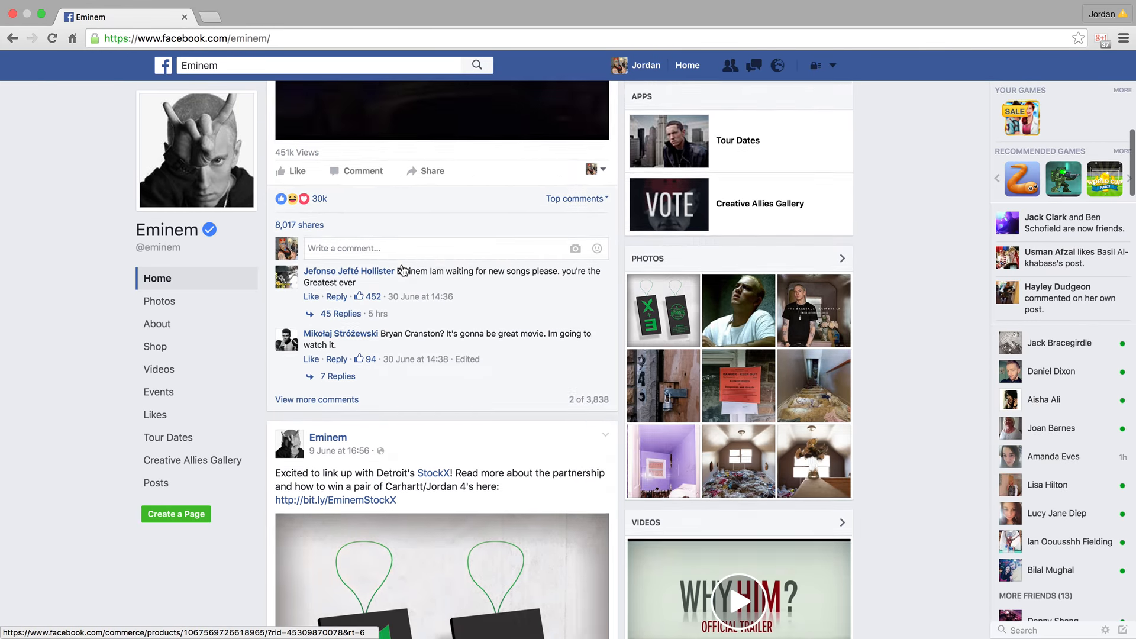
scroll(403, 270, down, 12)
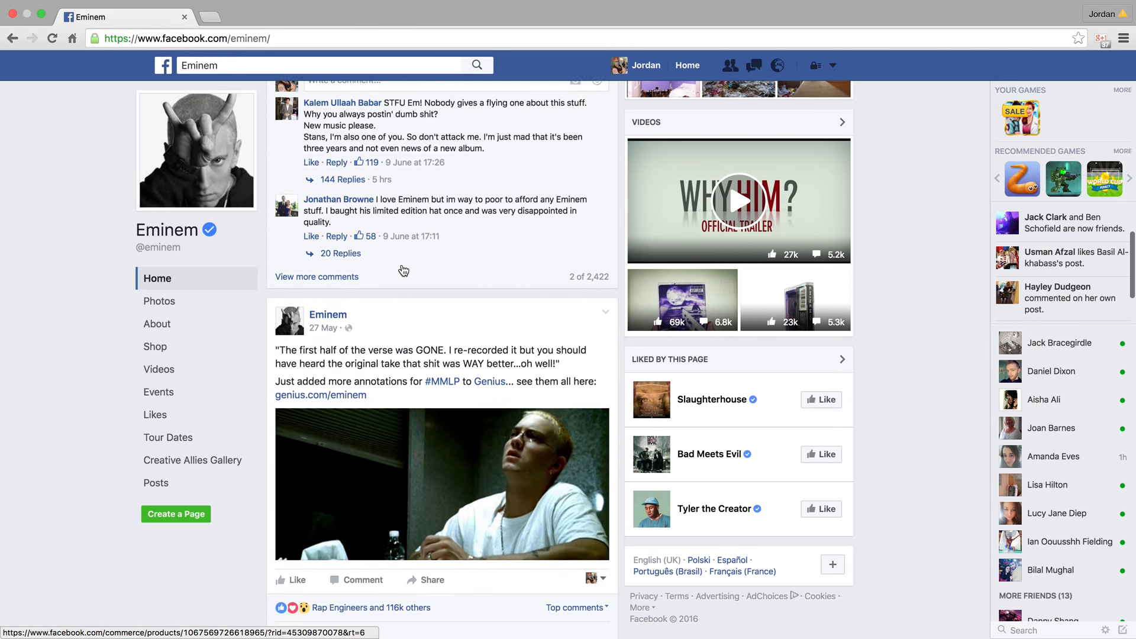
scroll(403, 271, down, 3)
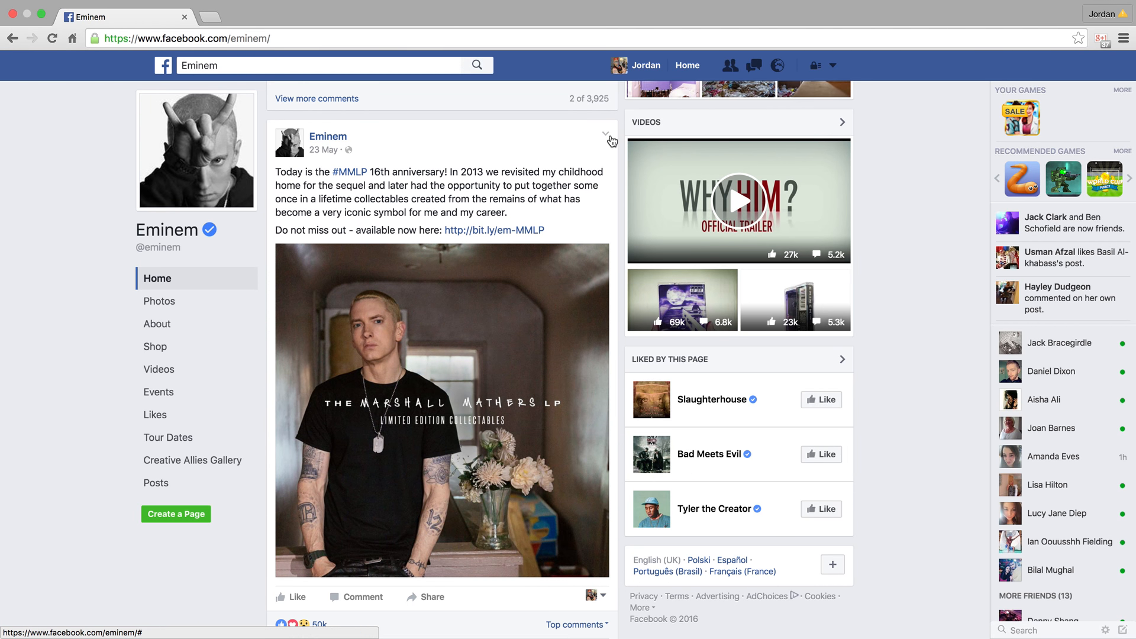
click(610, 138)
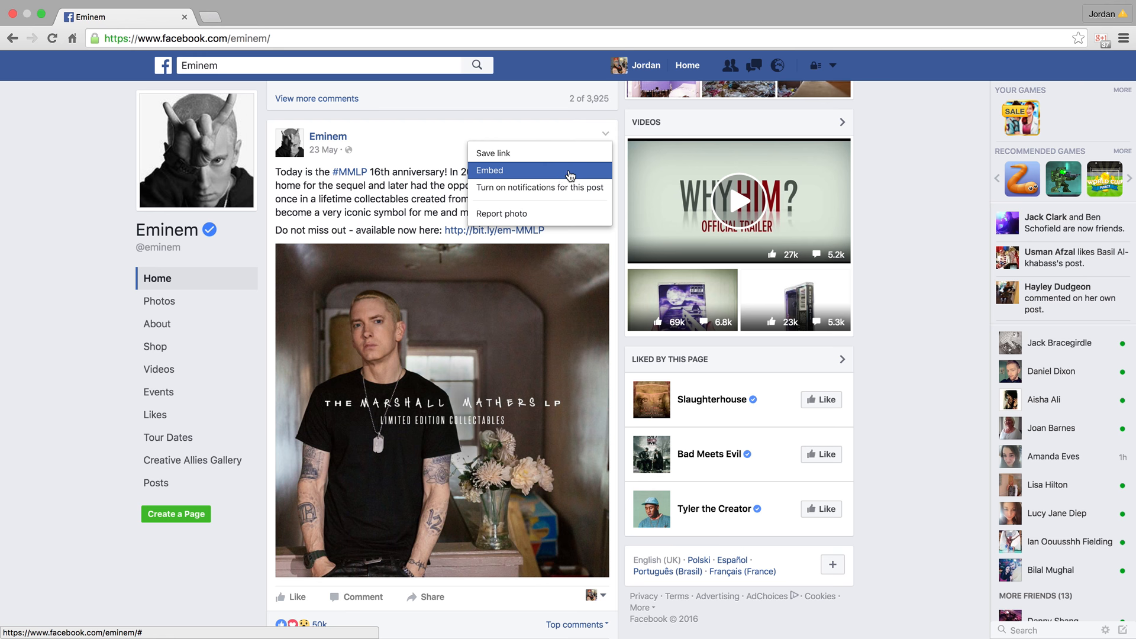
click(563, 174)
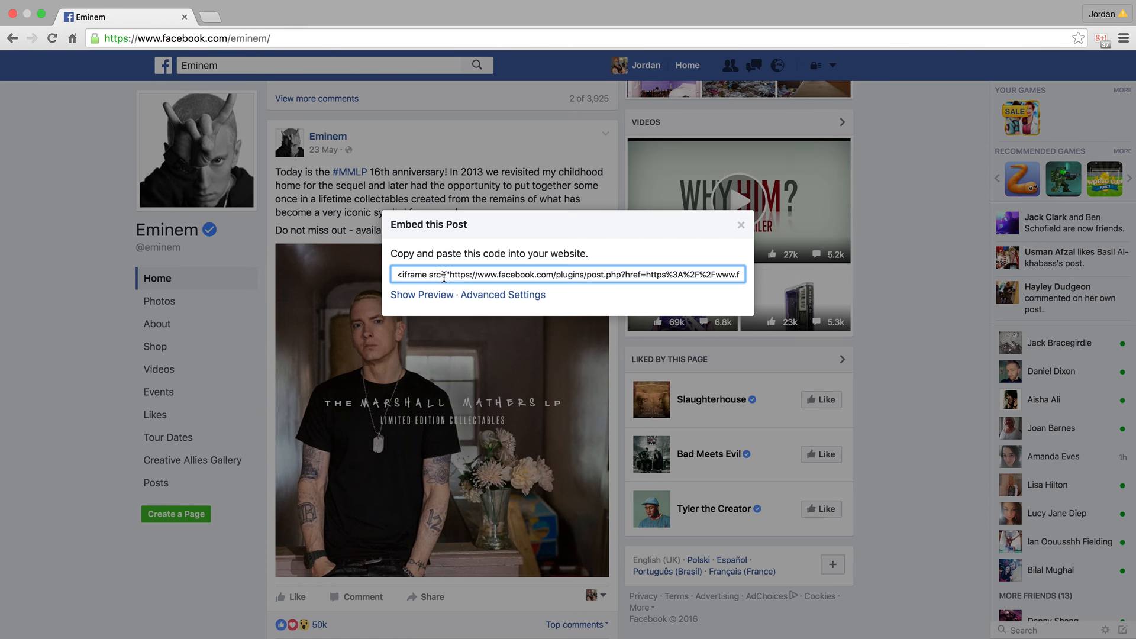
Select the entire iframe code of the embedded post.
click(420, 276)
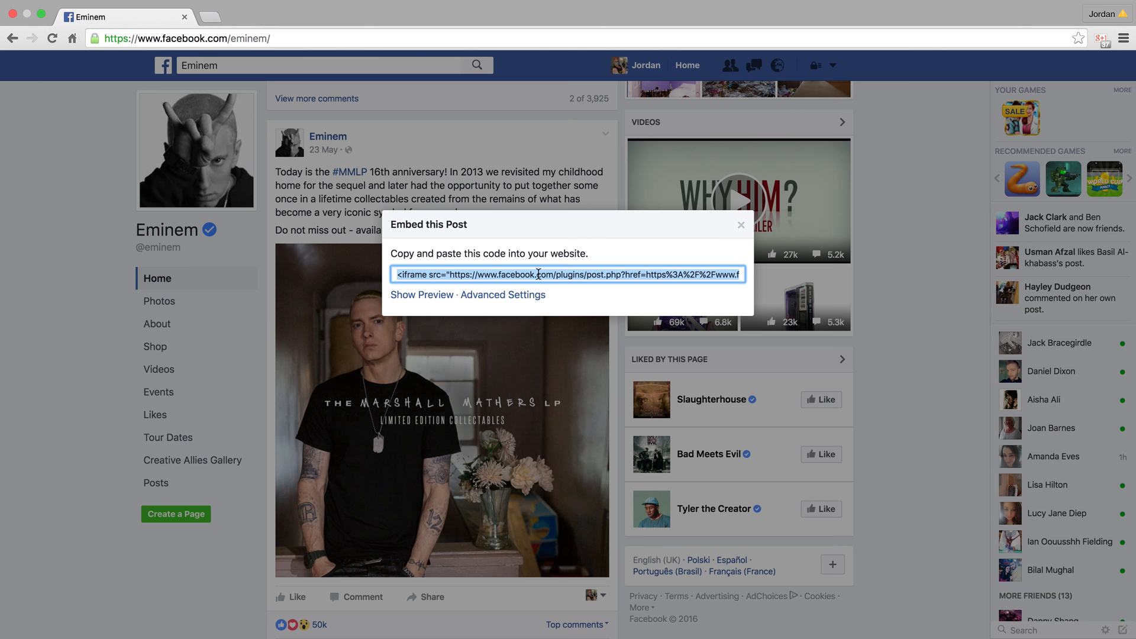
drag(542, 273, 424, 262)
click(546, 271)
click(545, 272)
Generate the post's code from the advanced embed settings and select the JavaScript SDK snippet, followed by the post placement snippet.
click(488, 296)
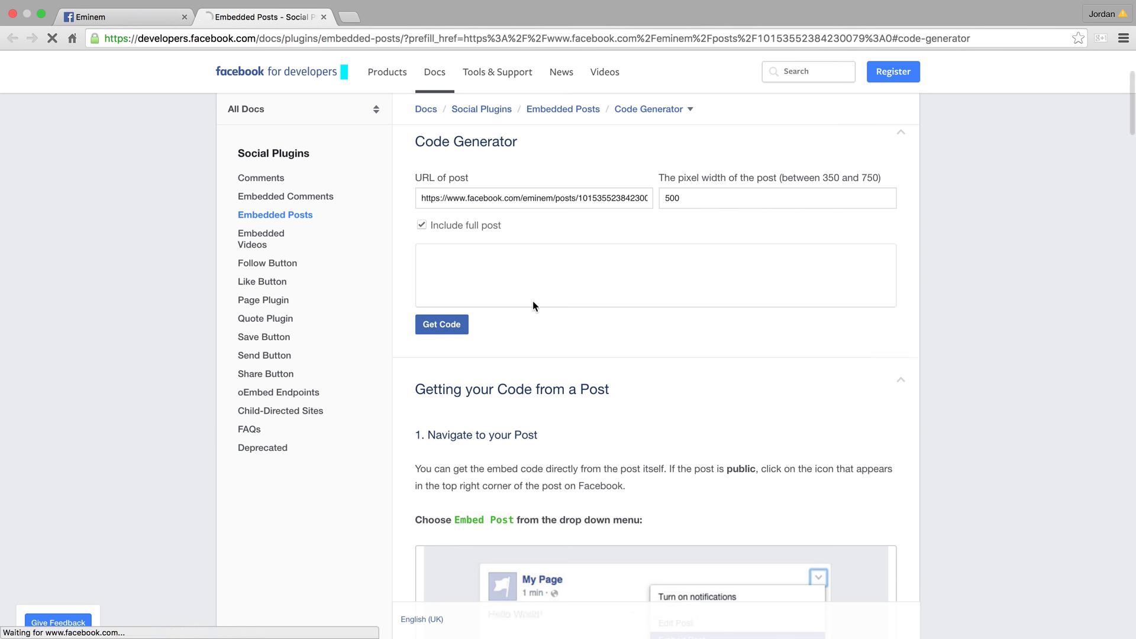
scroll(523, 288, down, 3)
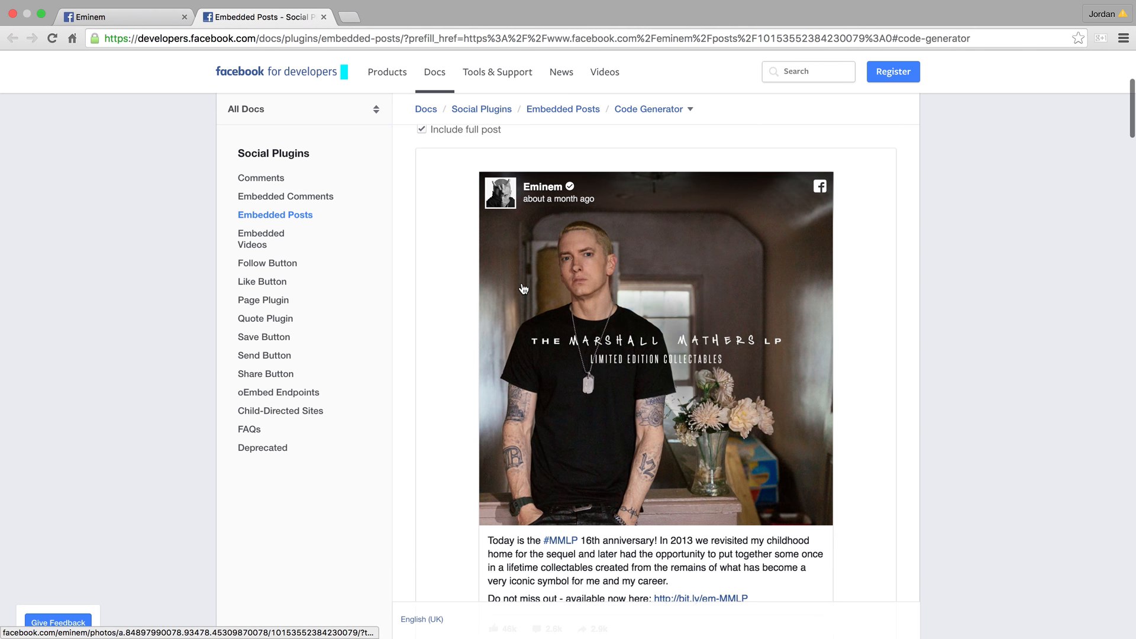
scroll(524, 288, down, 5)
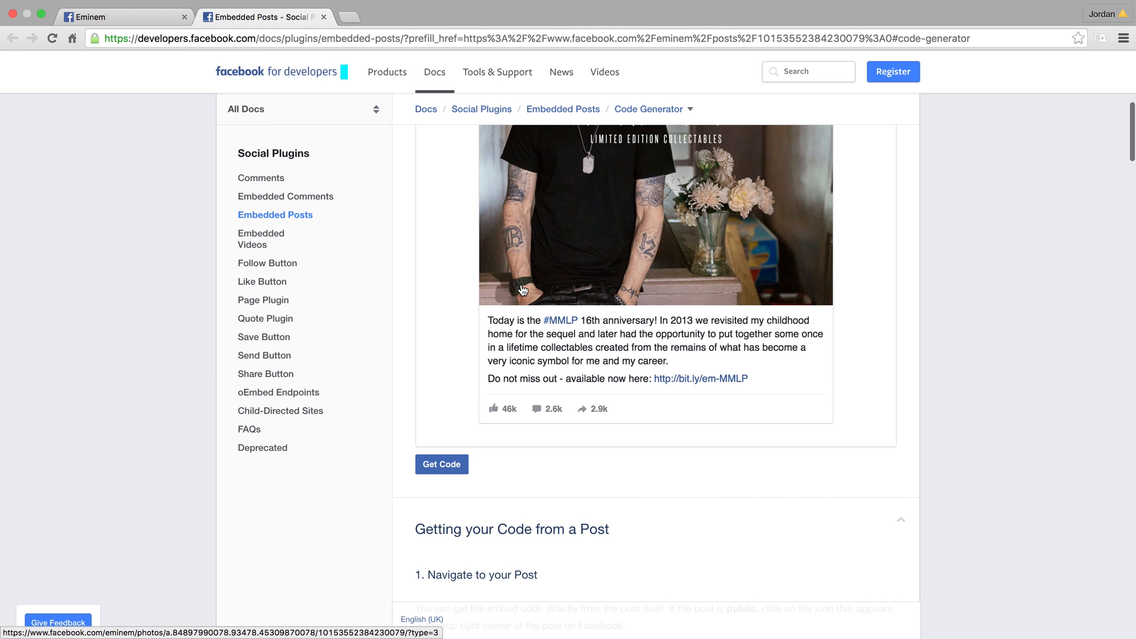
click(446, 465)
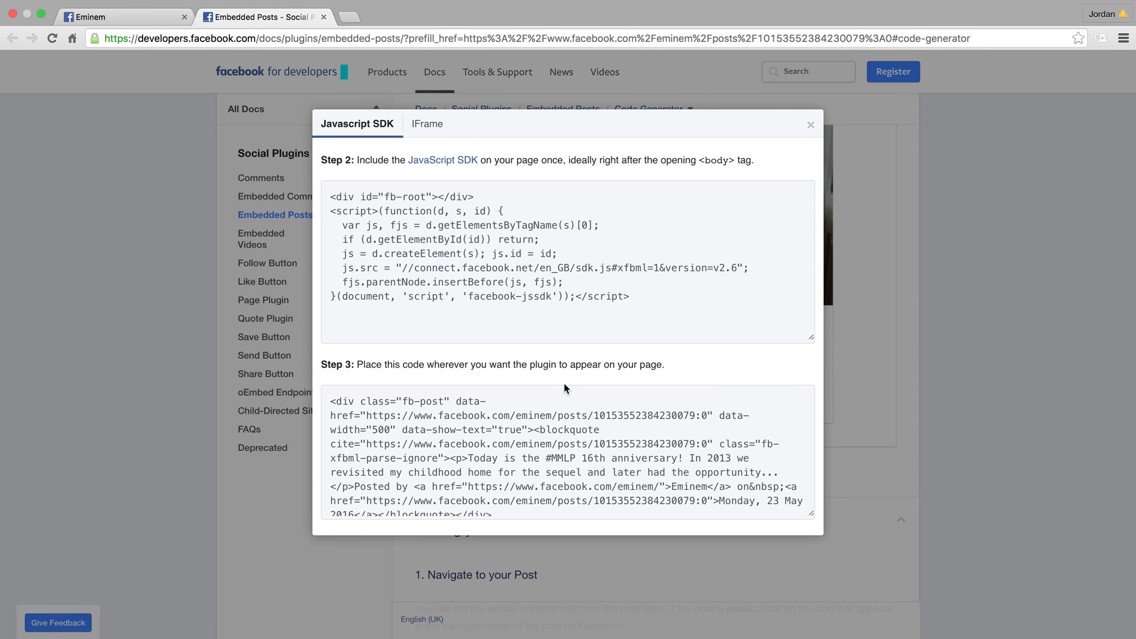
click(508, 250)
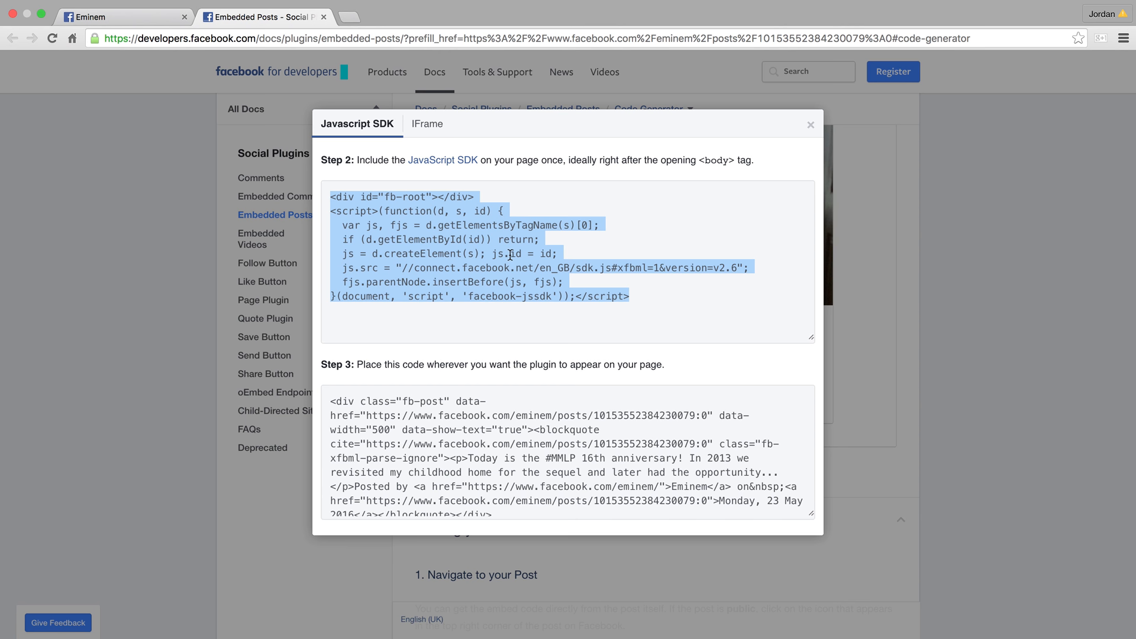
click(515, 430)
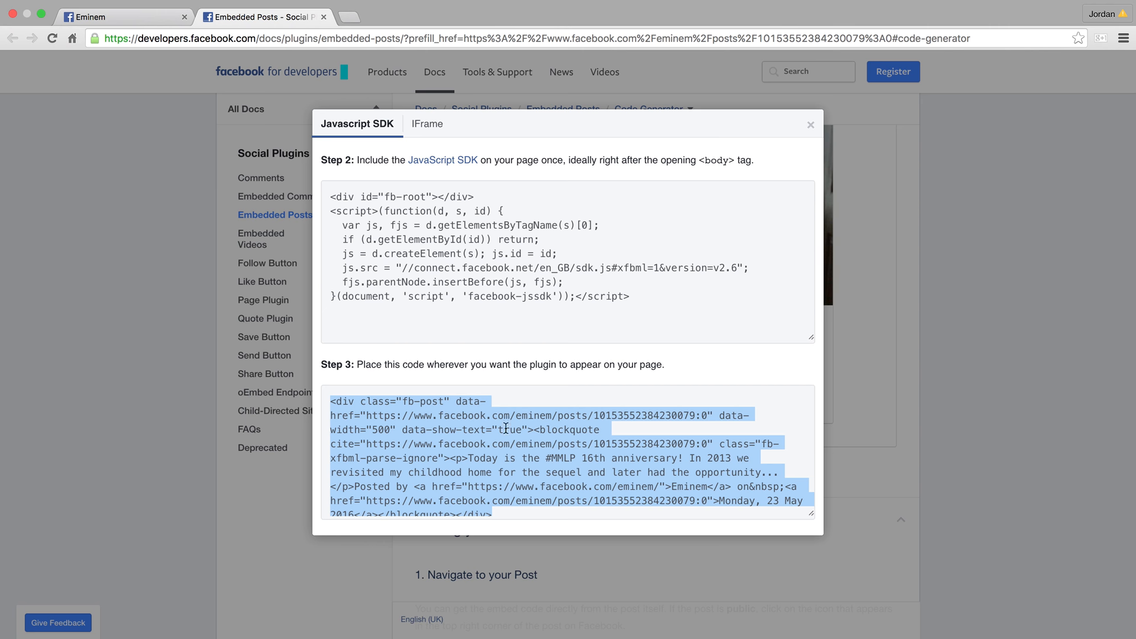
Go to blogger.com/home in a new browser tab and open the Scratch Pad blog.
click(346, 19)
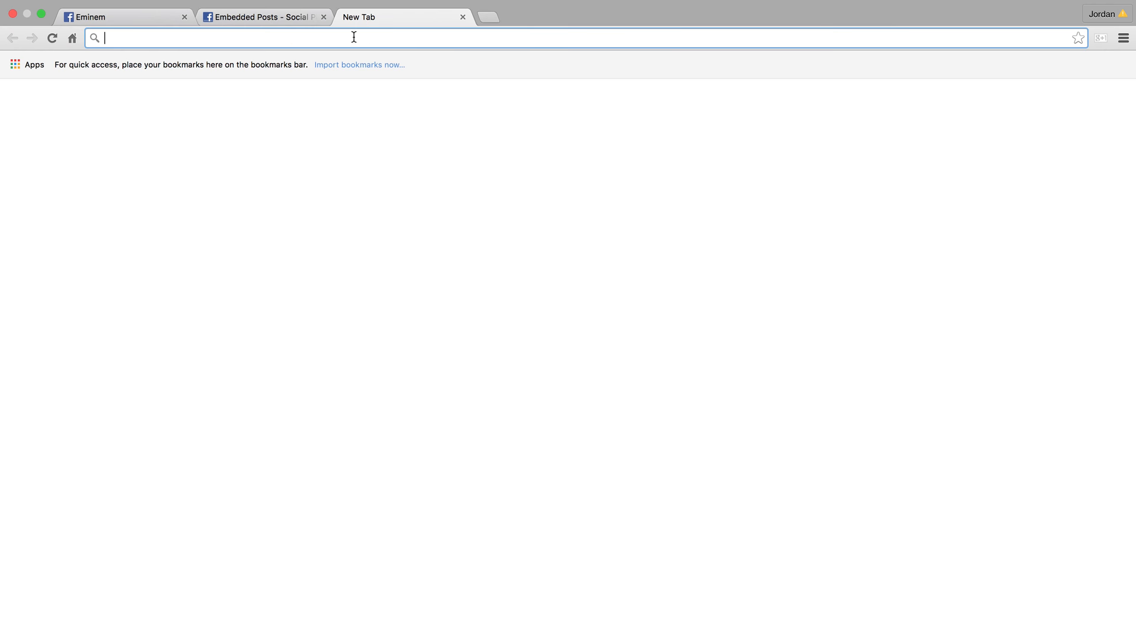
text(blogger.com/home)
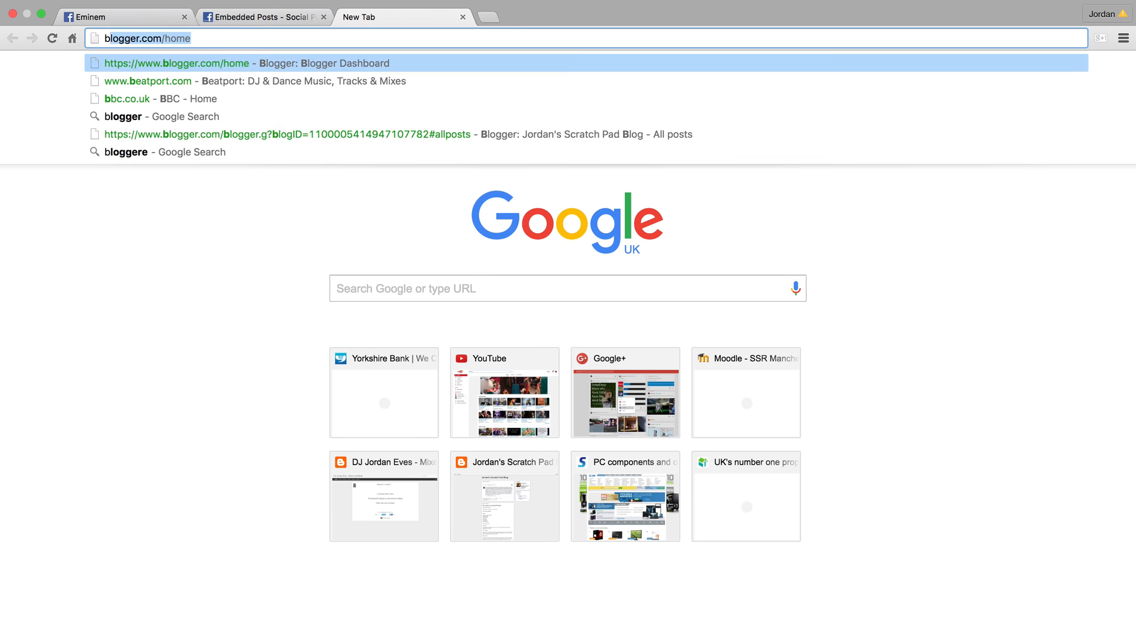
key(Return)
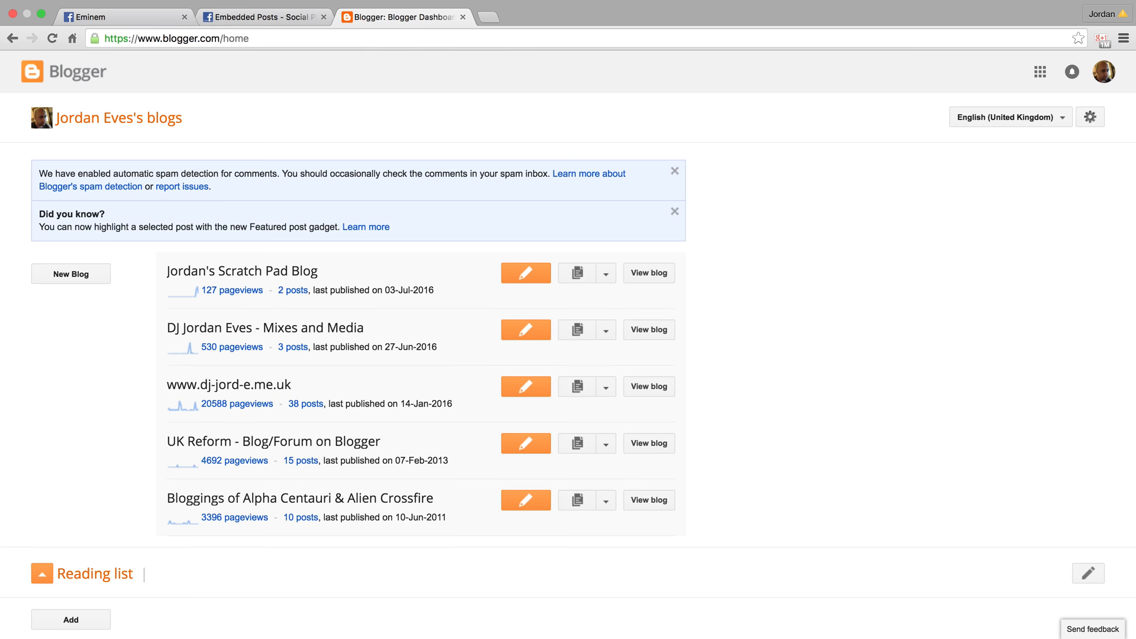
click(280, 261)
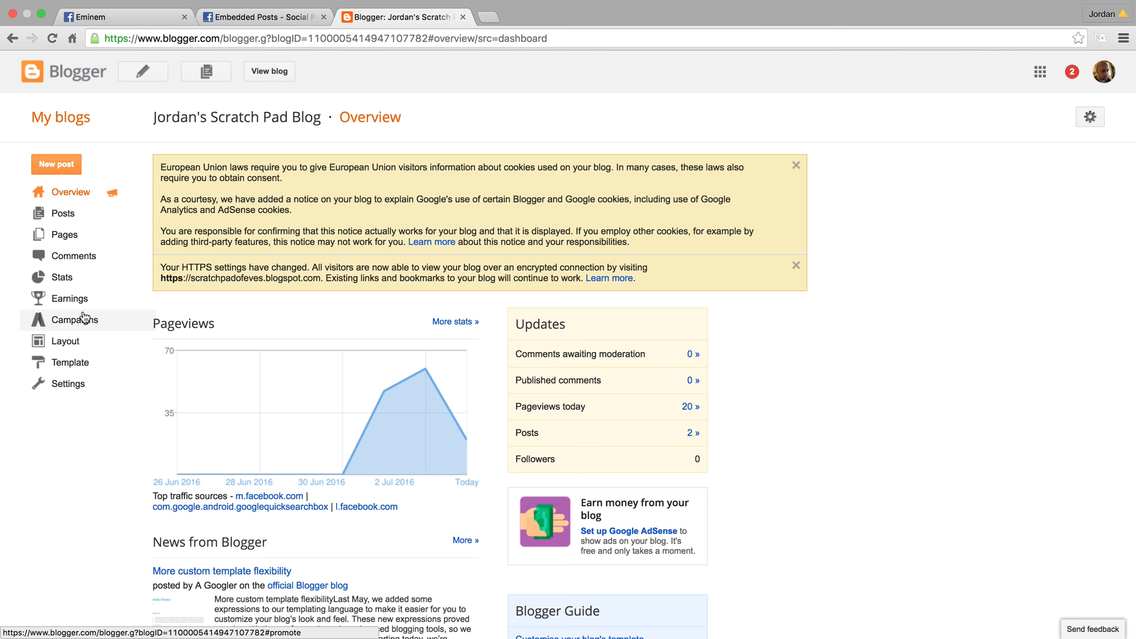
Open the blog template's HTML for editing and look through the code around the body tag.
click(64, 363)
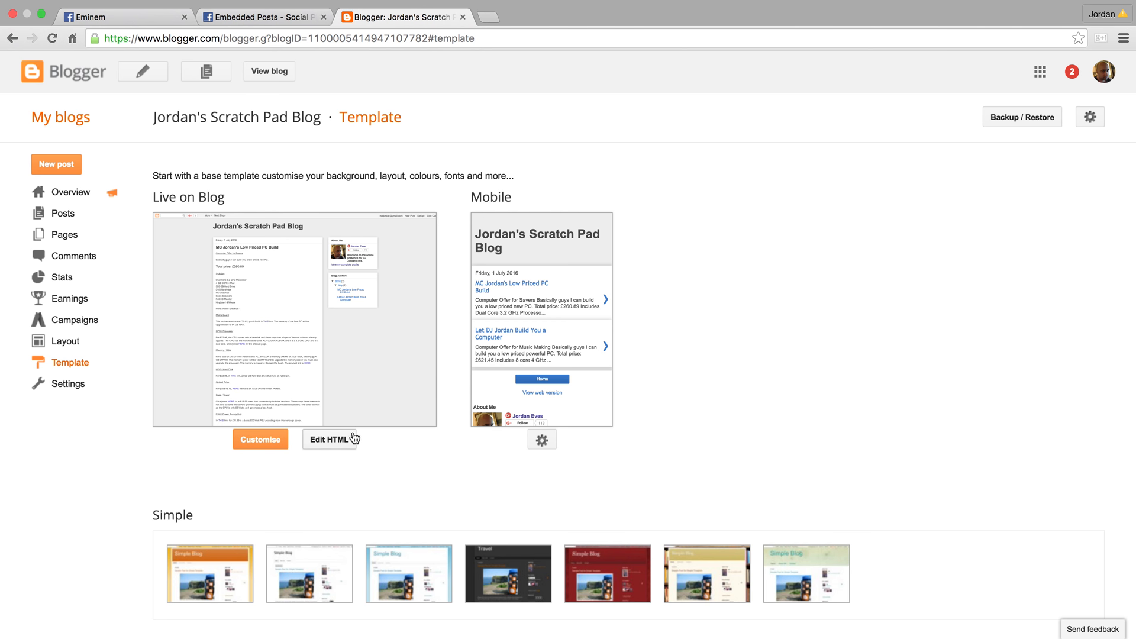
click(336, 444)
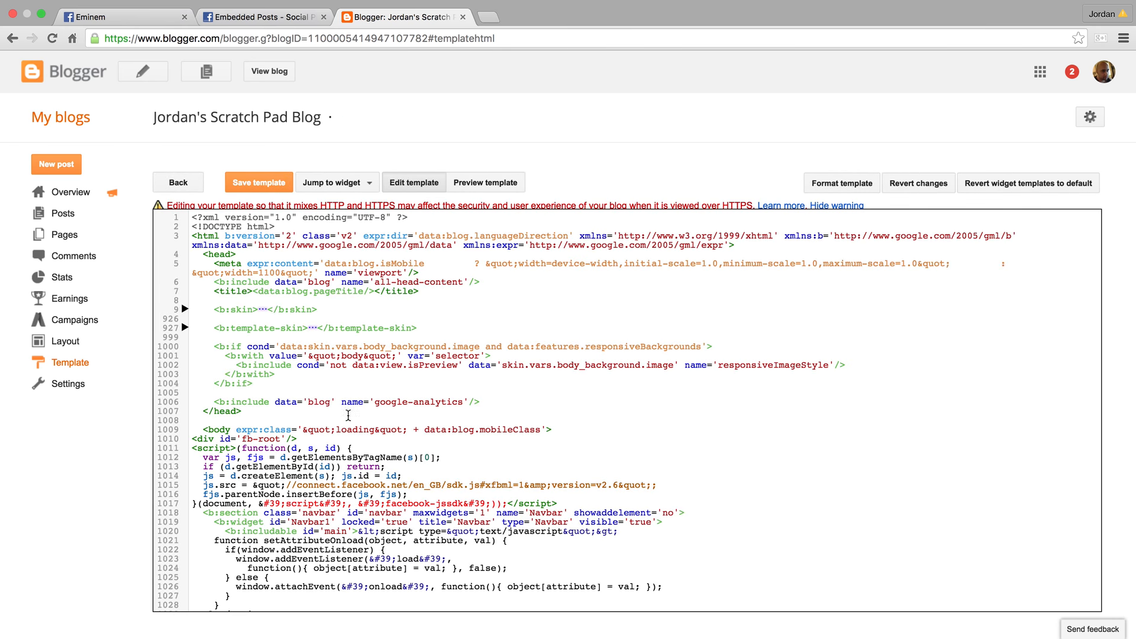
scroll(340, 401, down, 20)
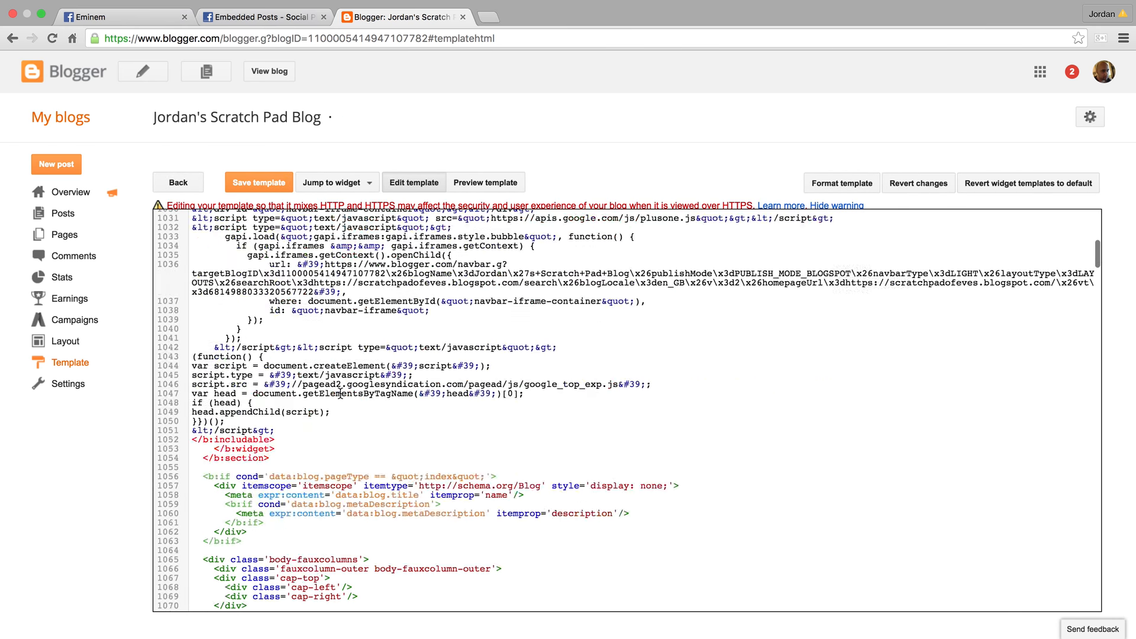
scroll(340, 393, up, 20)
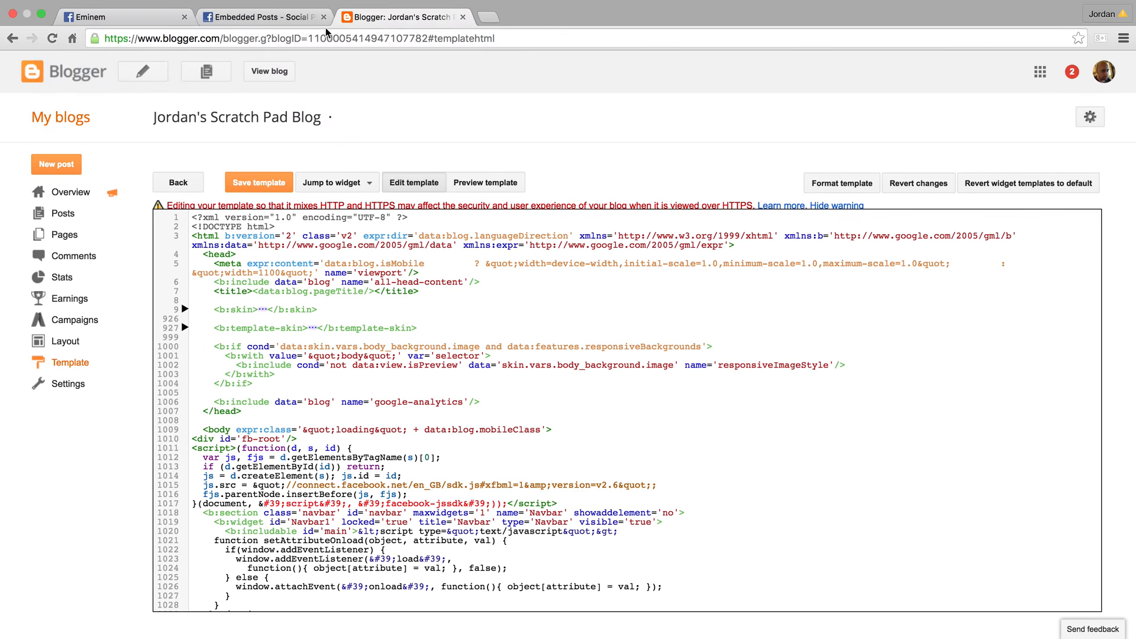
Select the JavaScript SDK snippet in the Facebook code generator and return to the Blogger template HTML.
click(284, 17)
click(499, 255)
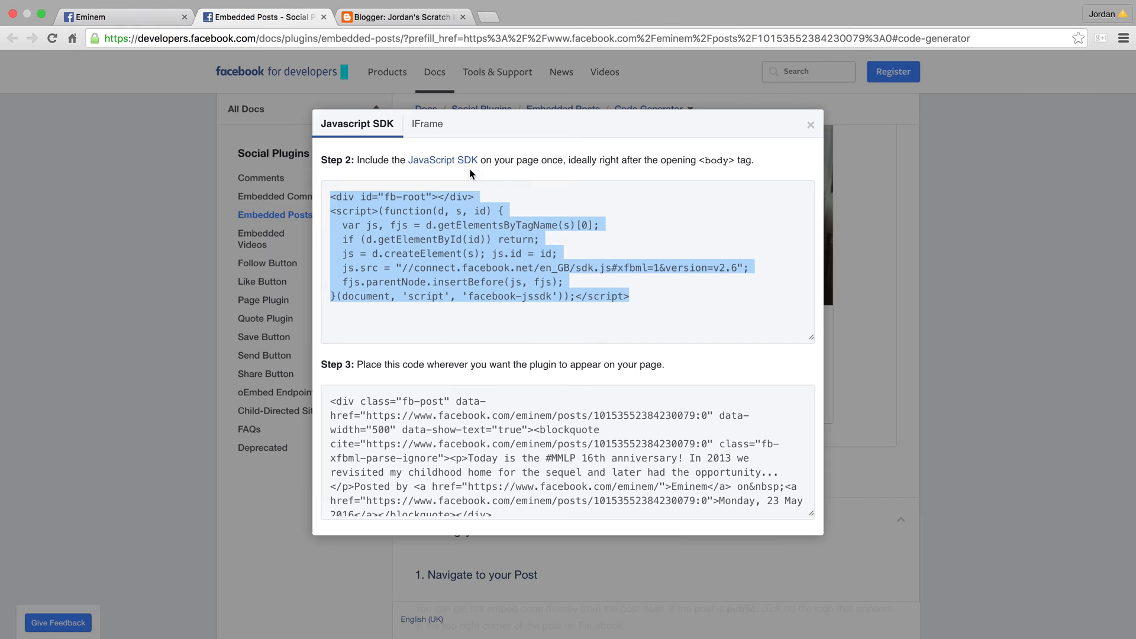
click(403, 16)
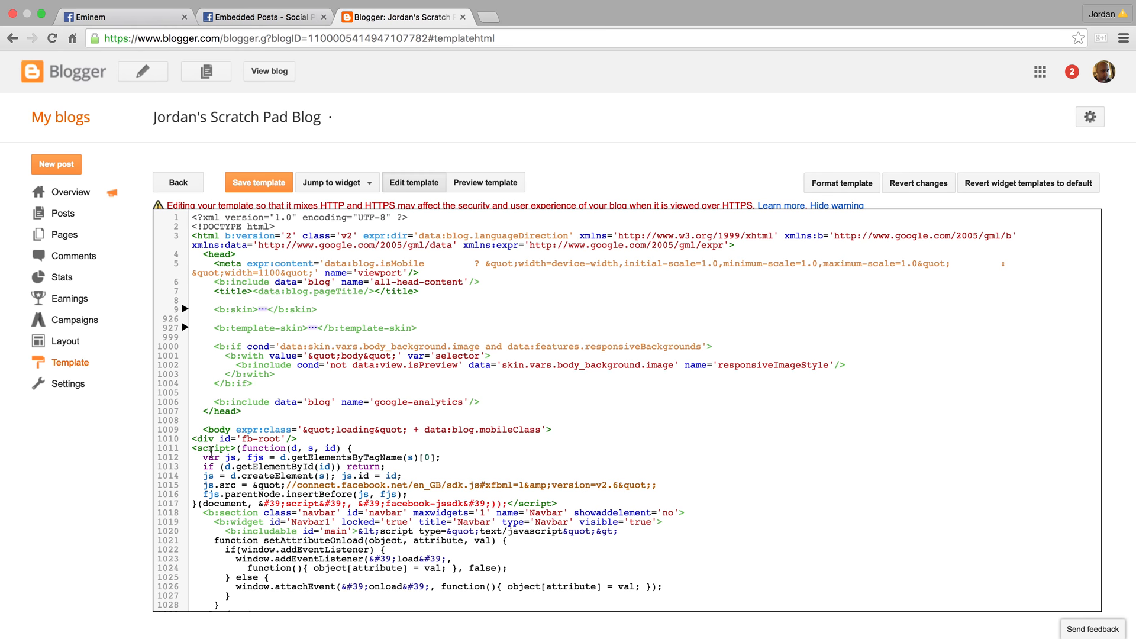
Examine the Facebook SDK script below the body tag, including the escaped ampersand and version parameter in its source URL.
drag(193, 449, 556, 502)
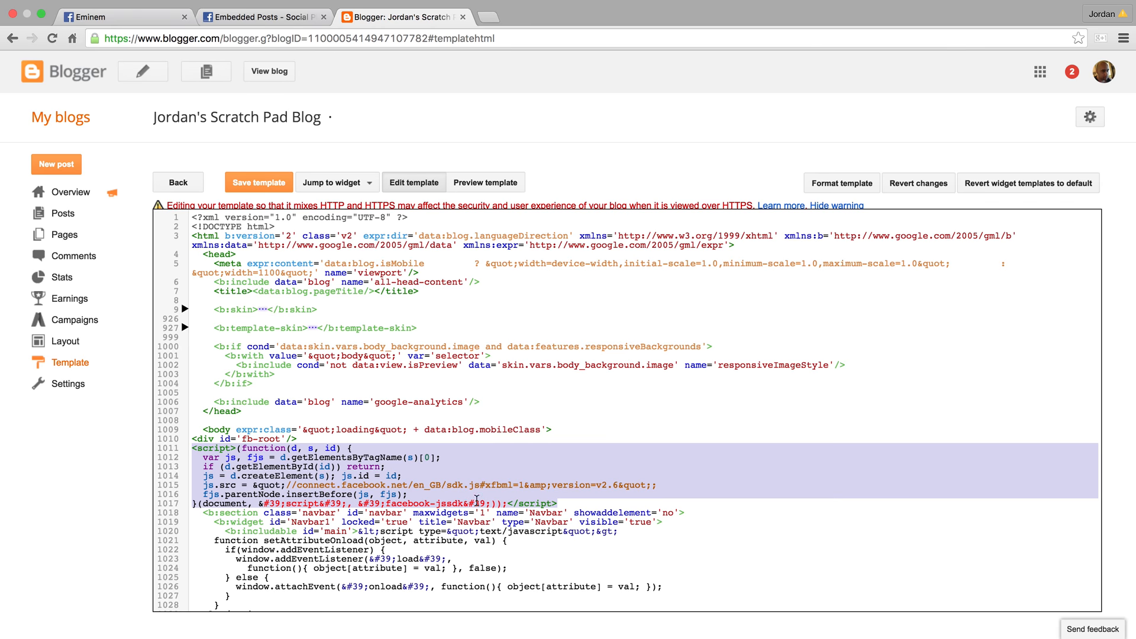
drag(552, 485, 608, 489)
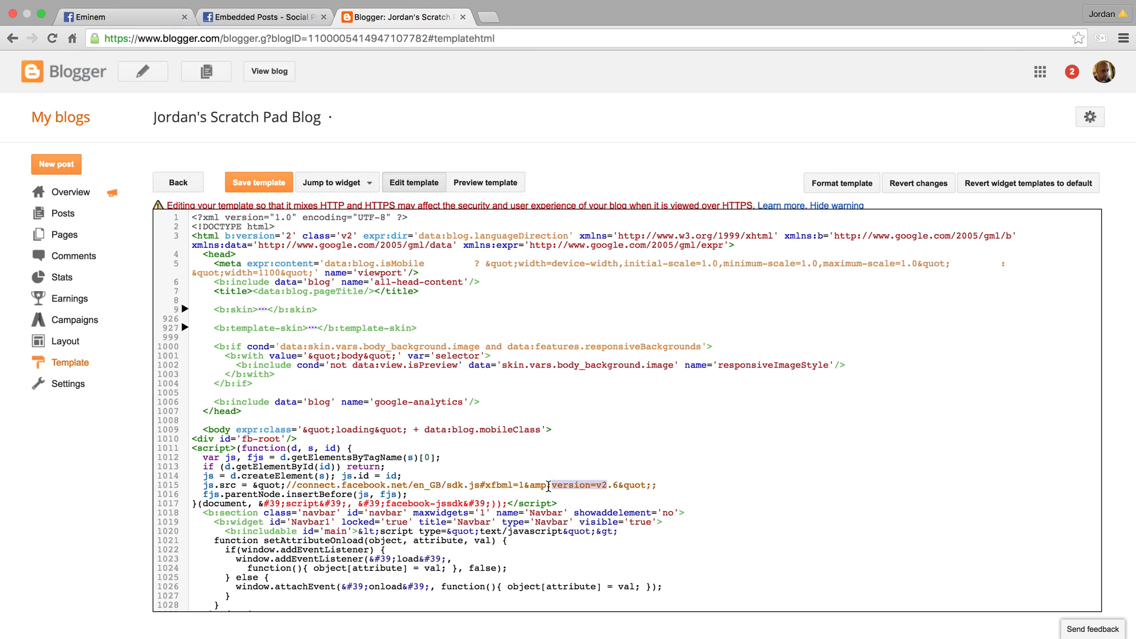
click(528, 490)
click(533, 486)
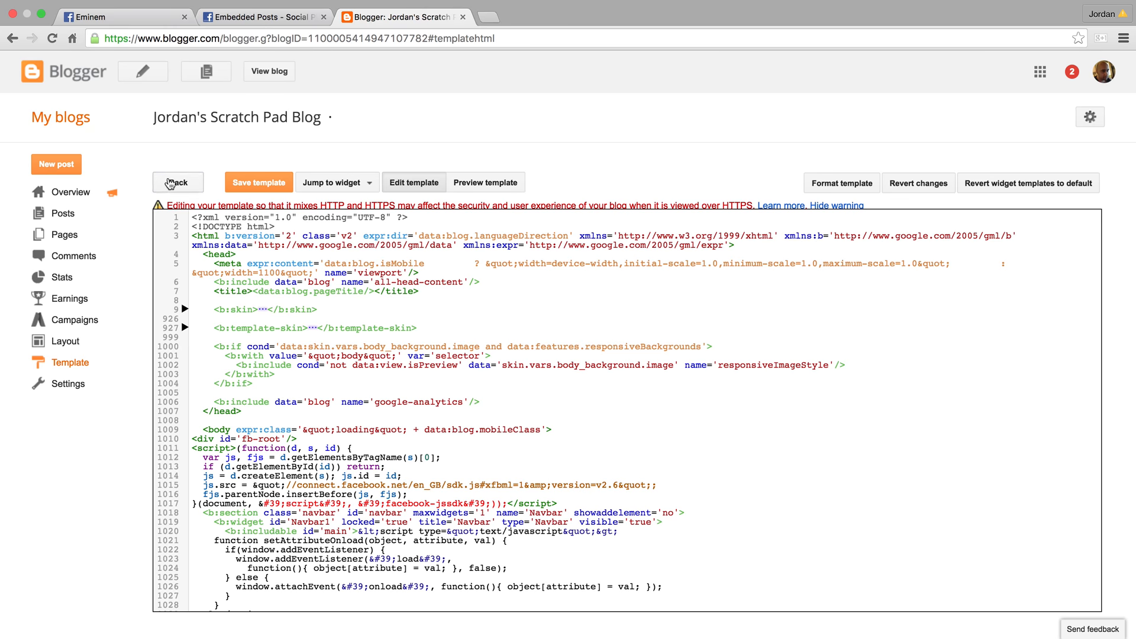
Leave the HTML editor and review the blog's mobile template choices with Custom picked, closing the settings without saving.
click(170, 183)
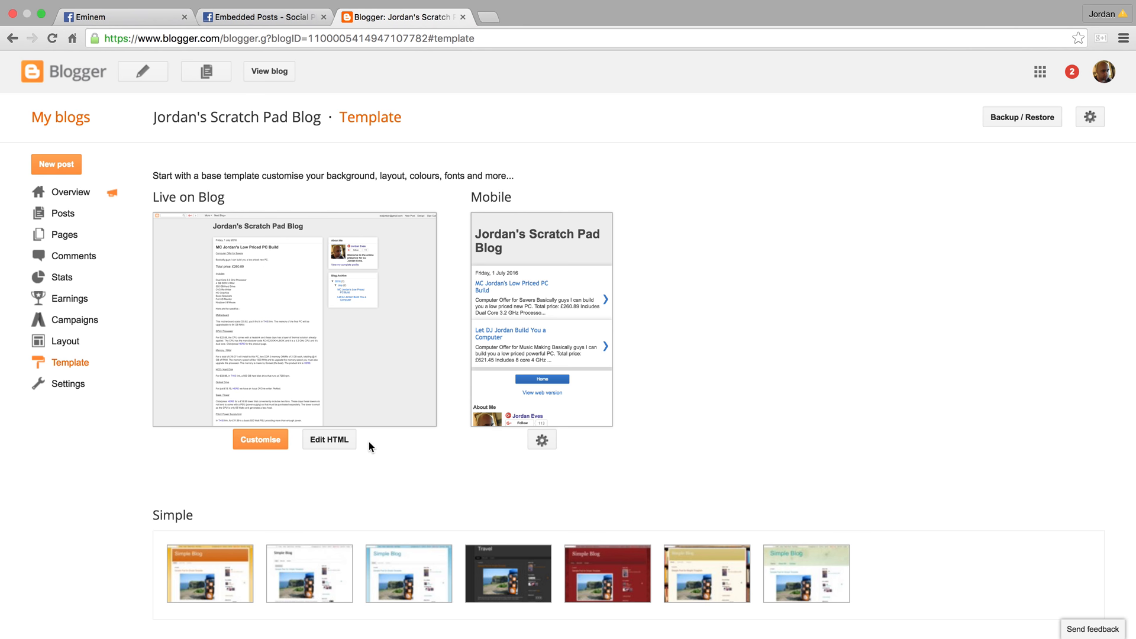
click(542, 443)
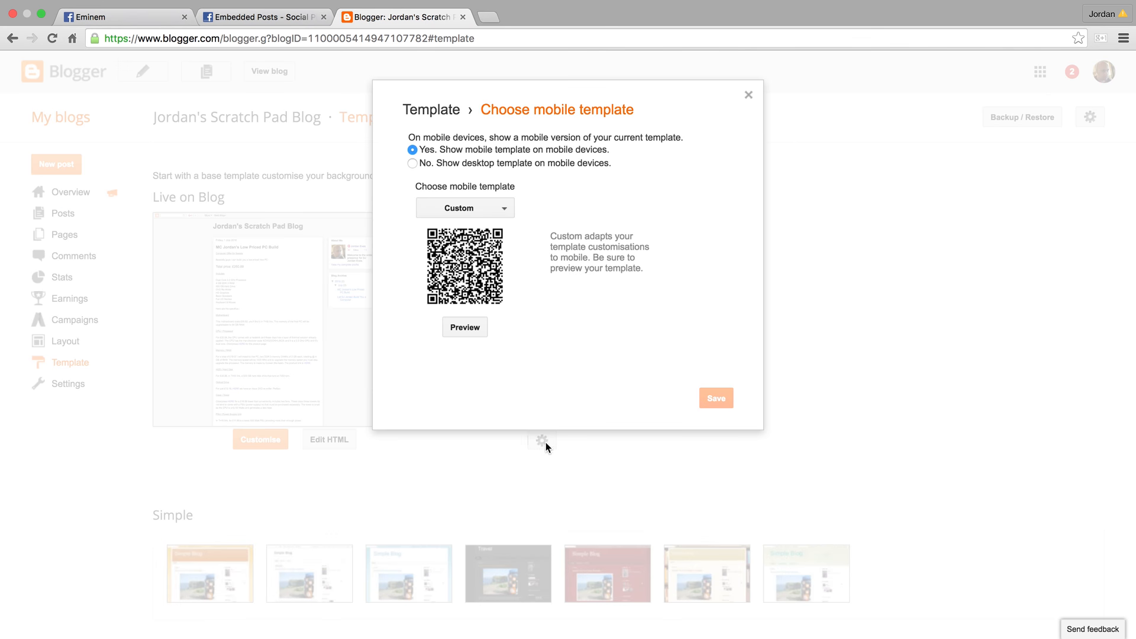
click(478, 211)
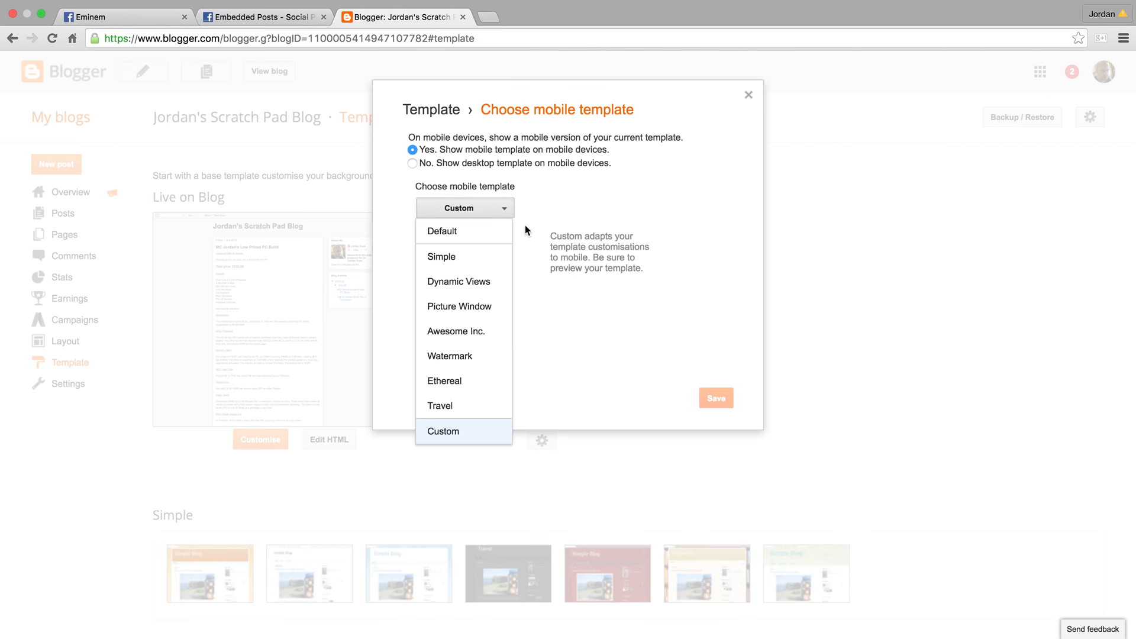
click(460, 434)
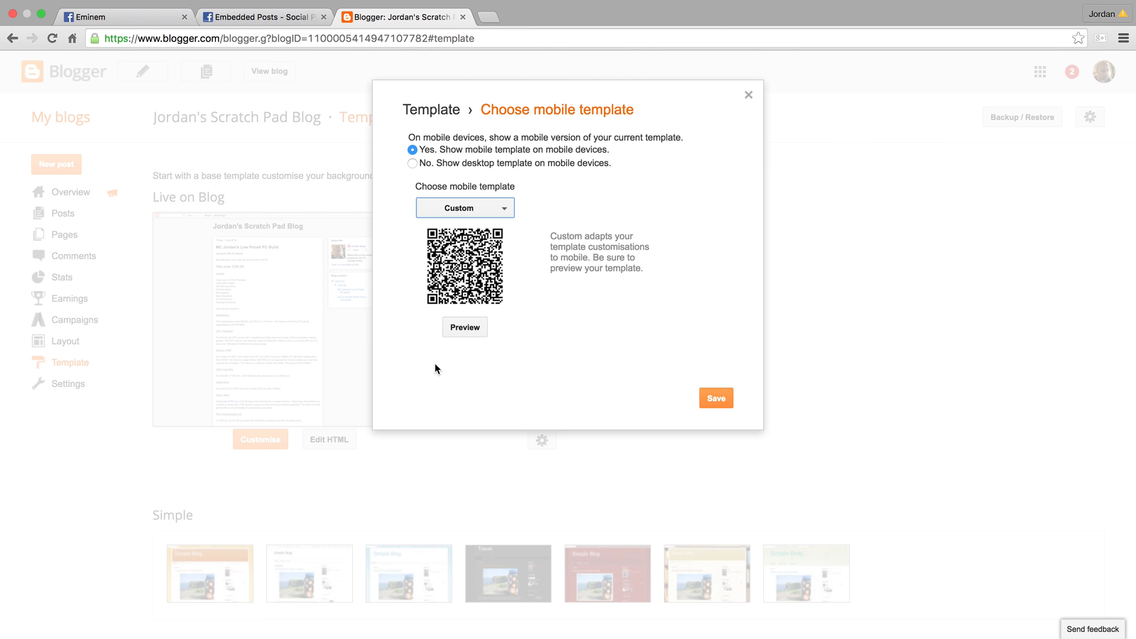
click(468, 212)
click(456, 432)
click(748, 95)
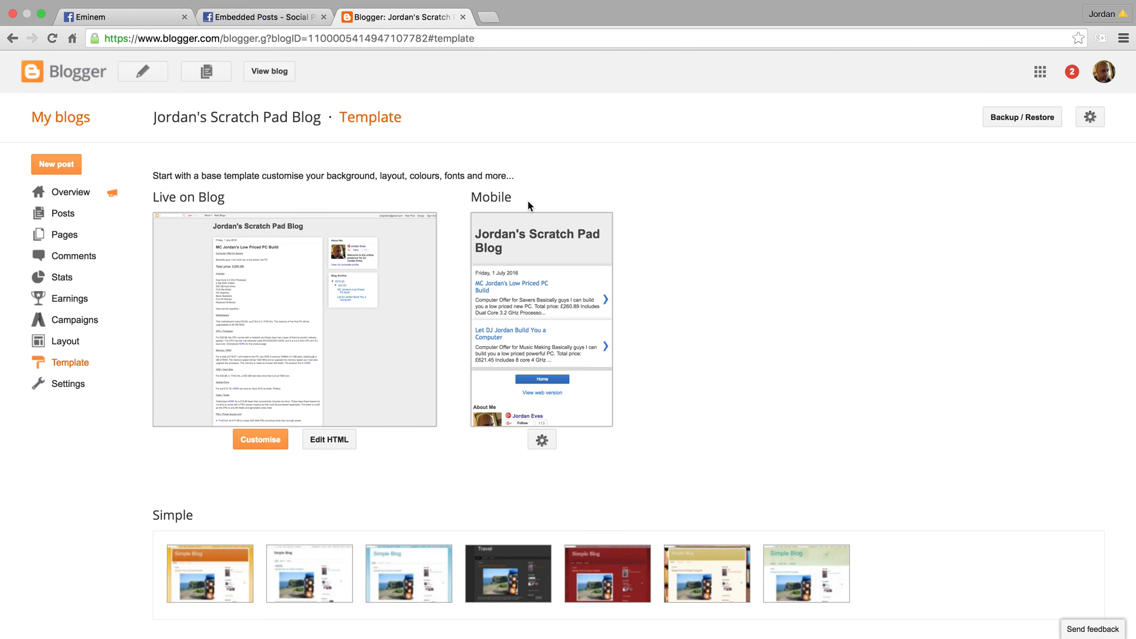
Close the Embedded Posts page and dismiss the embed dialog on Eminem's Facebook page.
click(323, 18)
click(160, 22)
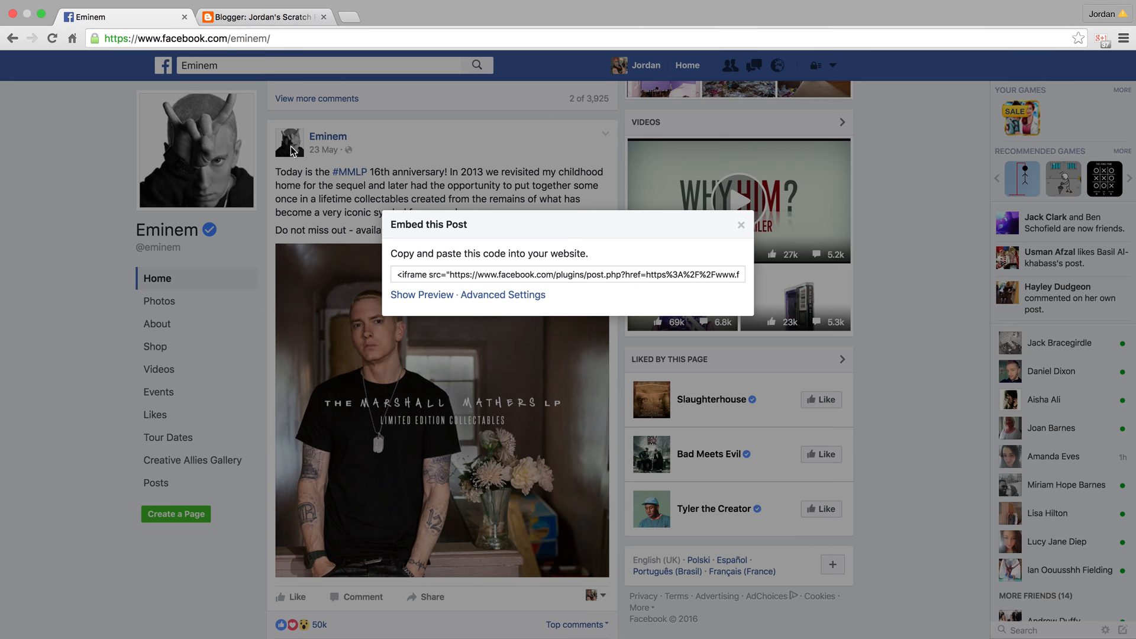
click(740, 225)
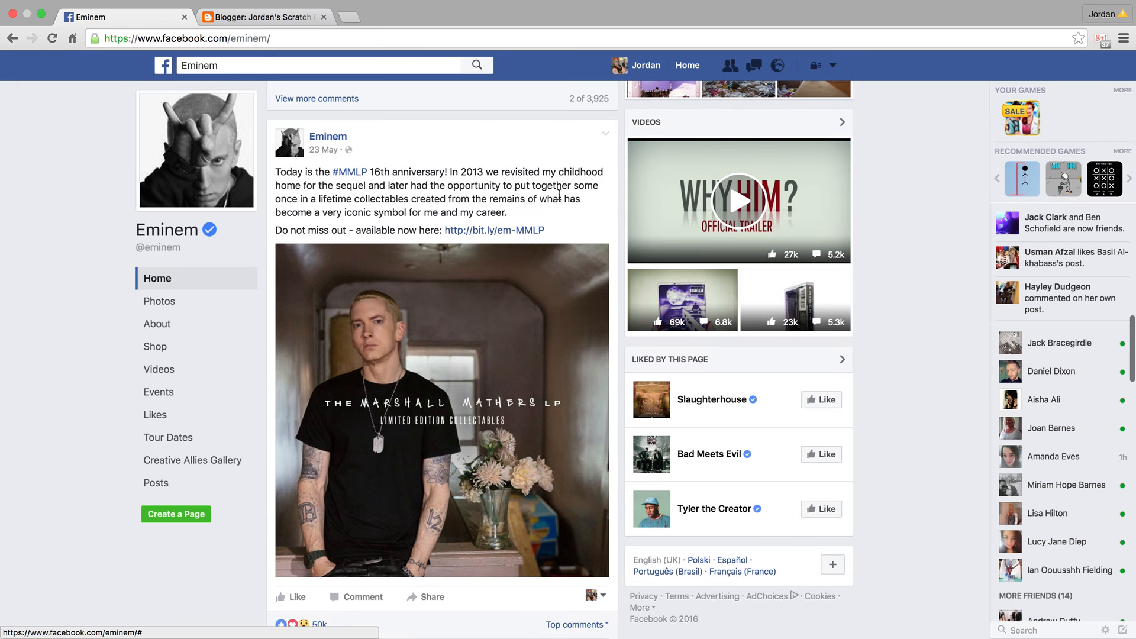
Open the Embedded Comments code generator for a fan comment under Eminem's 23 May post.
click(606, 133)
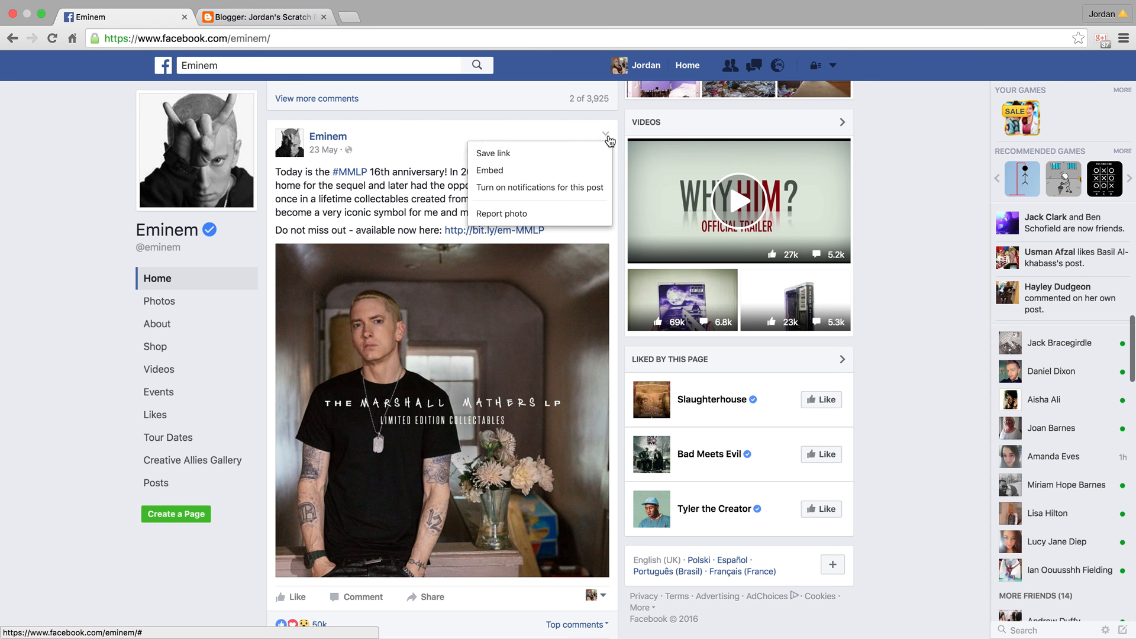
click(443, 144)
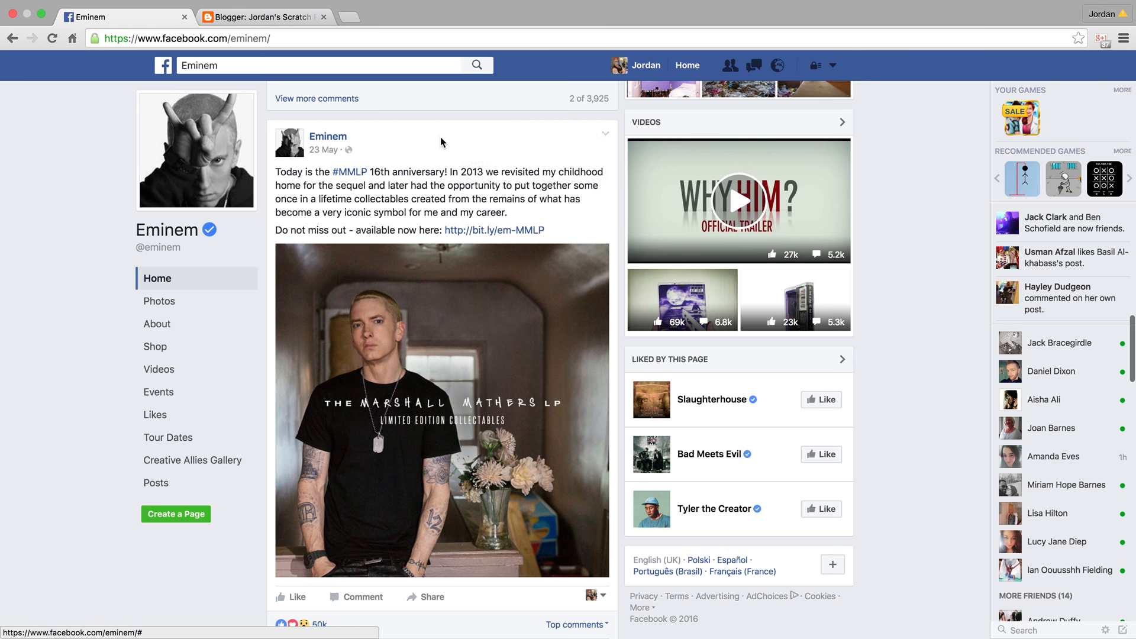
scroll(461, 211, down, 3)
scroll(460, 211, down, 10)
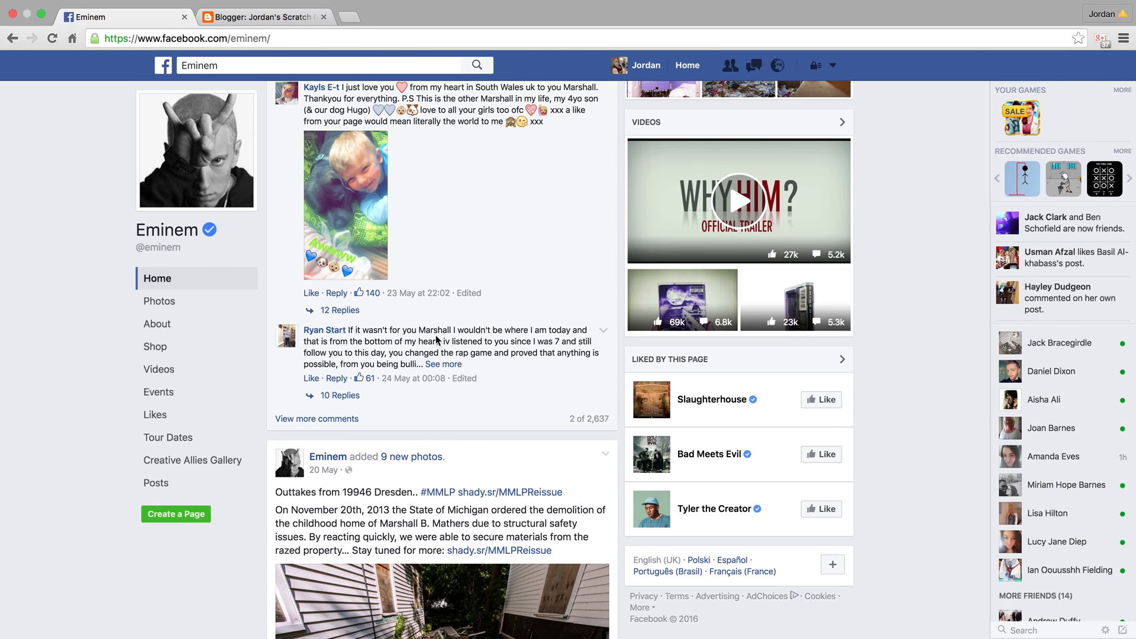
click(608, 336)
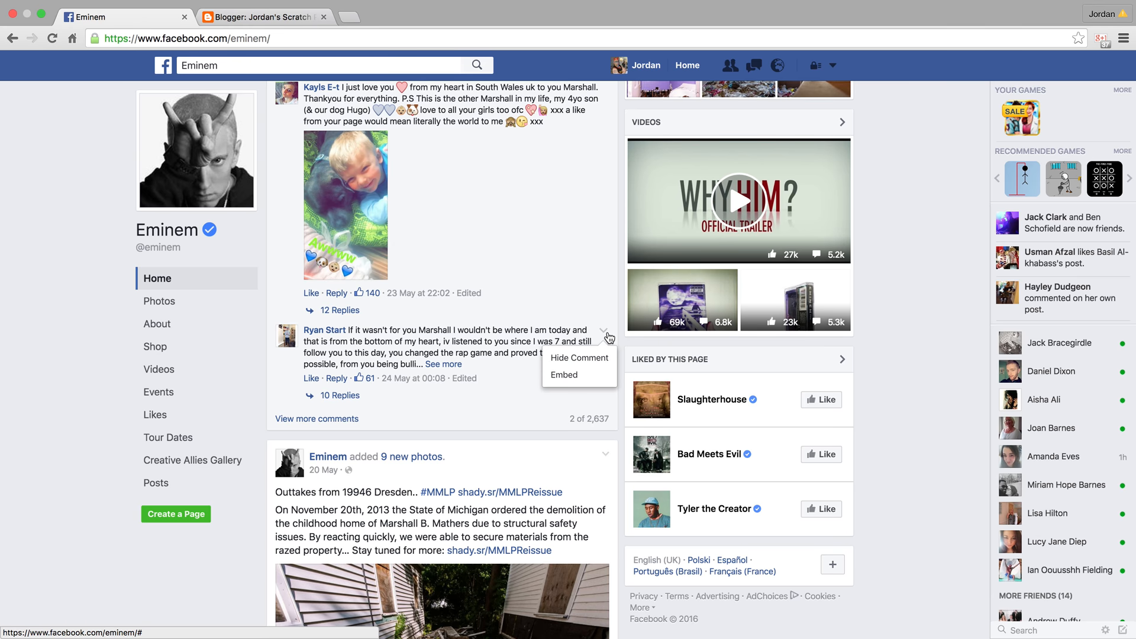
click(584, 382)
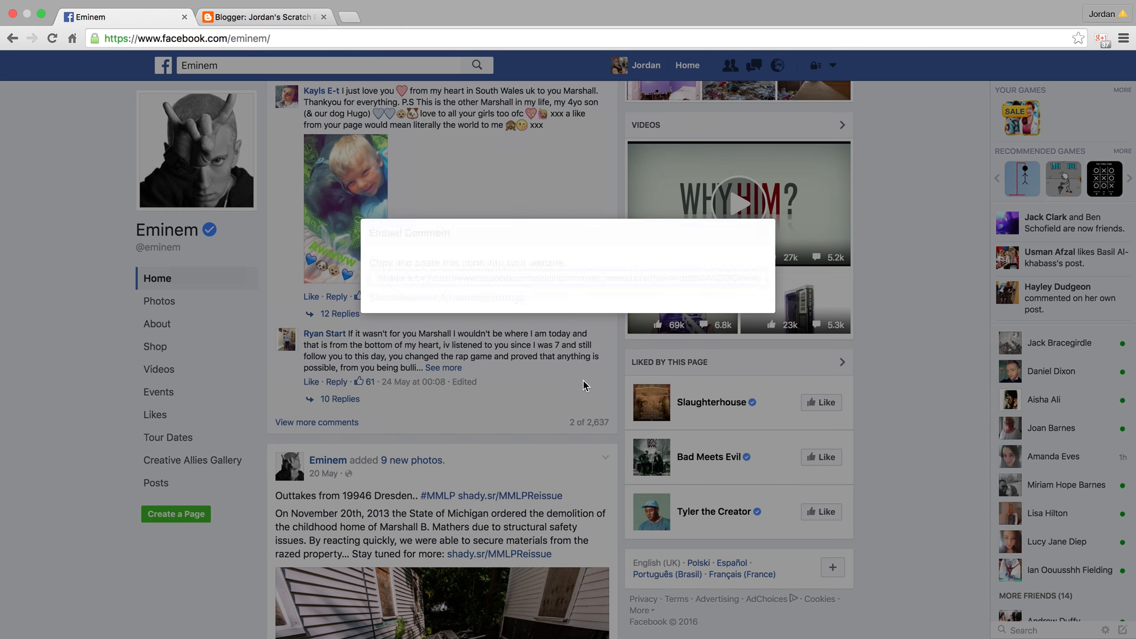
click(471, 298)
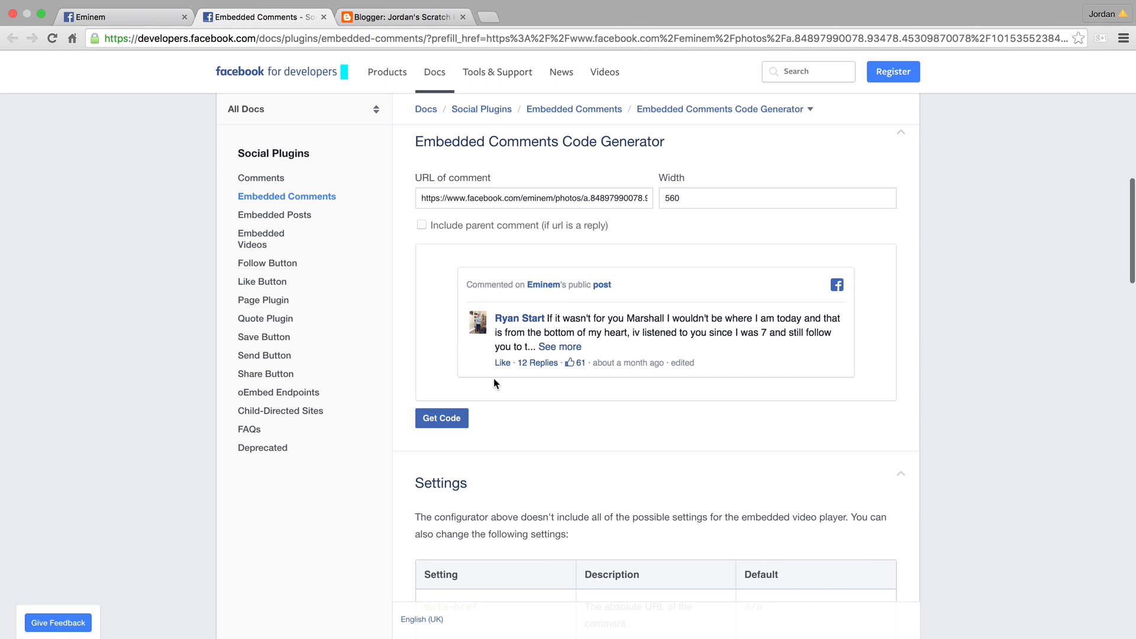
Generate the comment's embed code and copy the fb-comment-embed div snippet from Step 3.
click(441, 422)
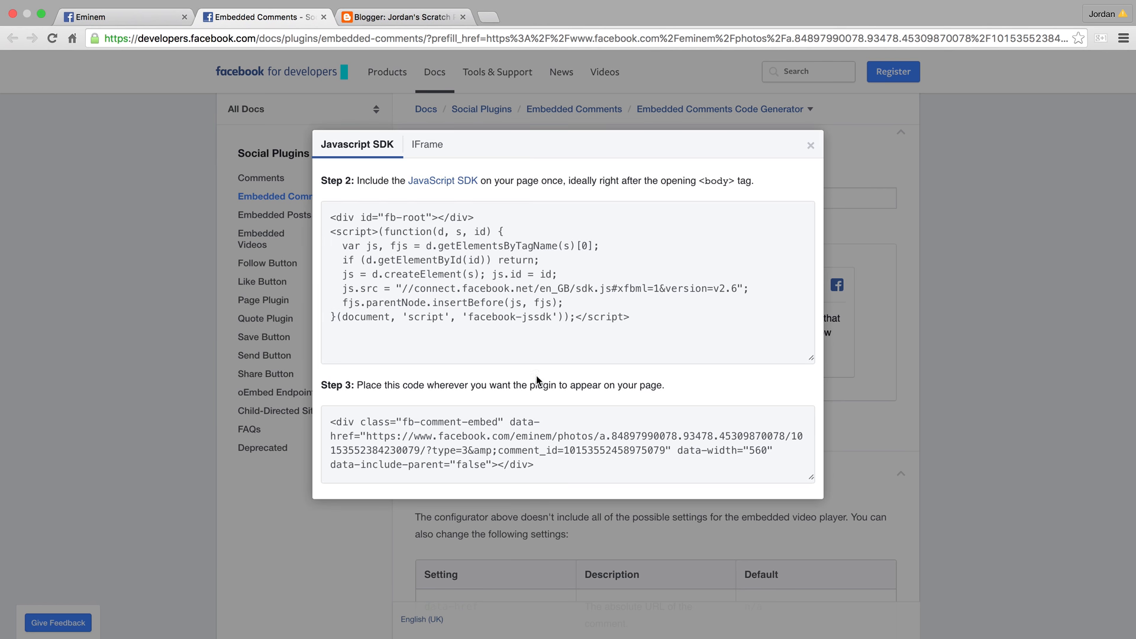
click(500, 279)
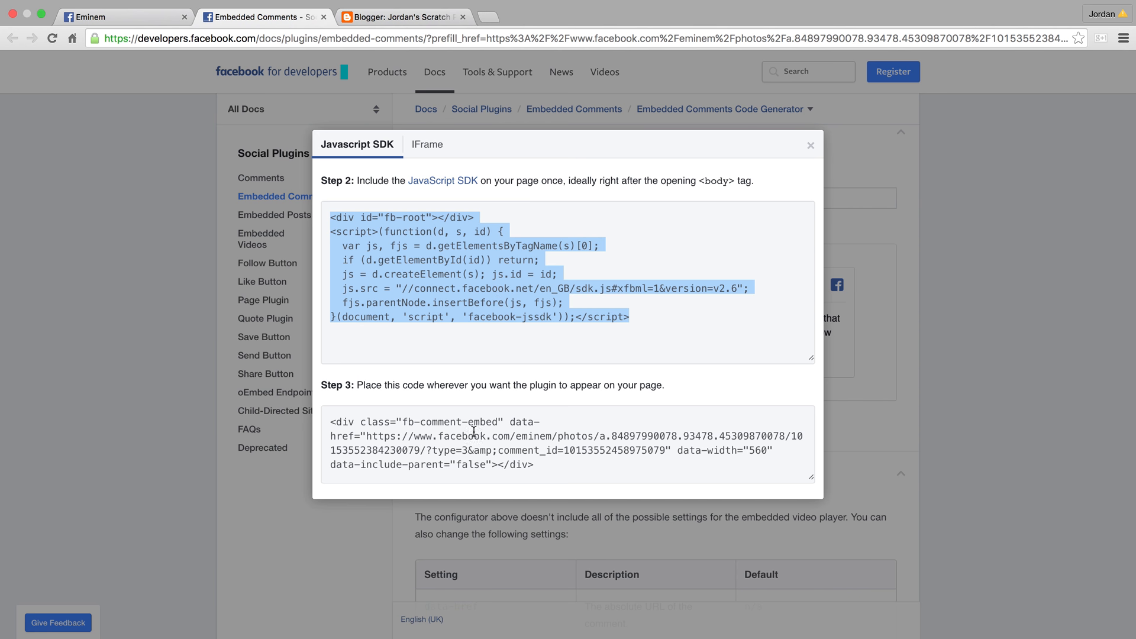
click(493, 436)
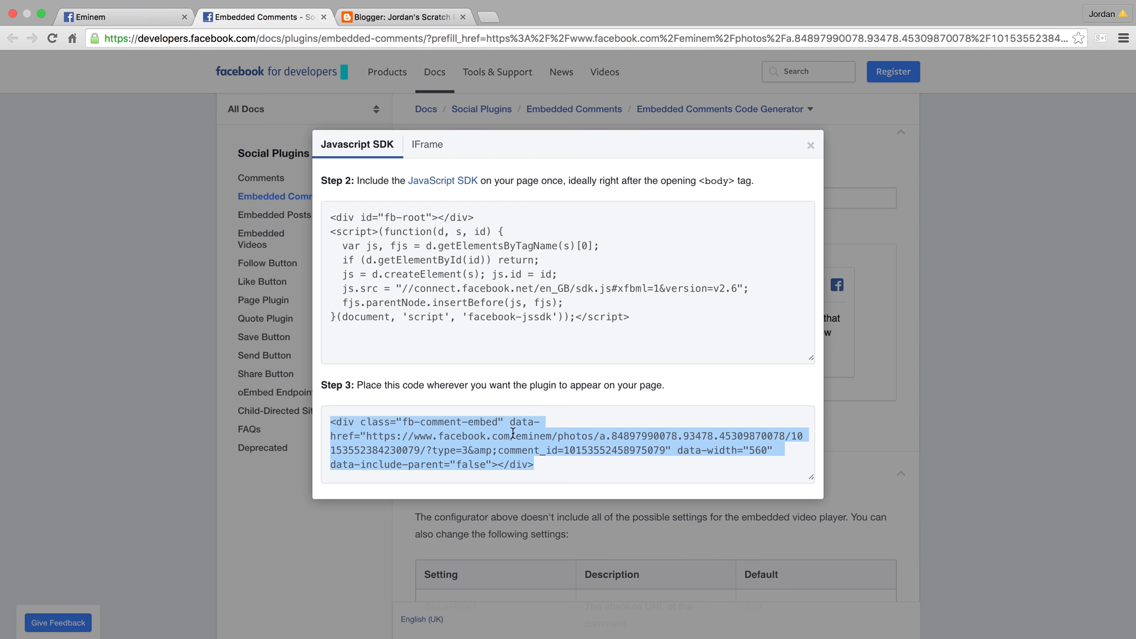
right_click(512, 434)
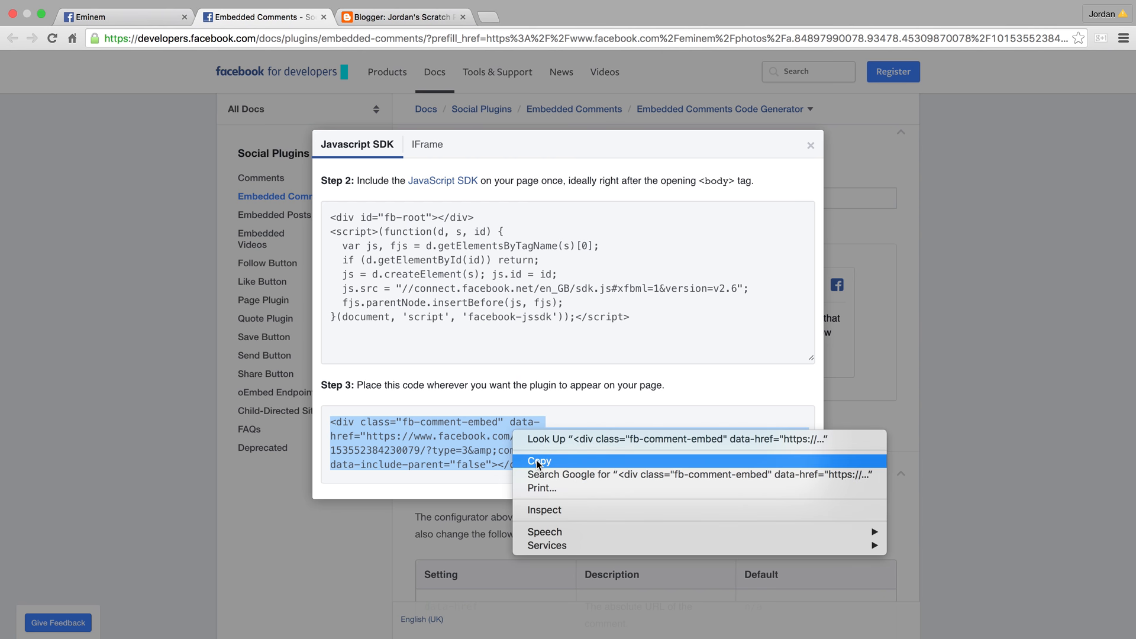
click(678, 458)
Create a new Blogger post in Compose mode containing the Large-size text "mhtfvjhtfbkuygbkygl".
click(416, 18)
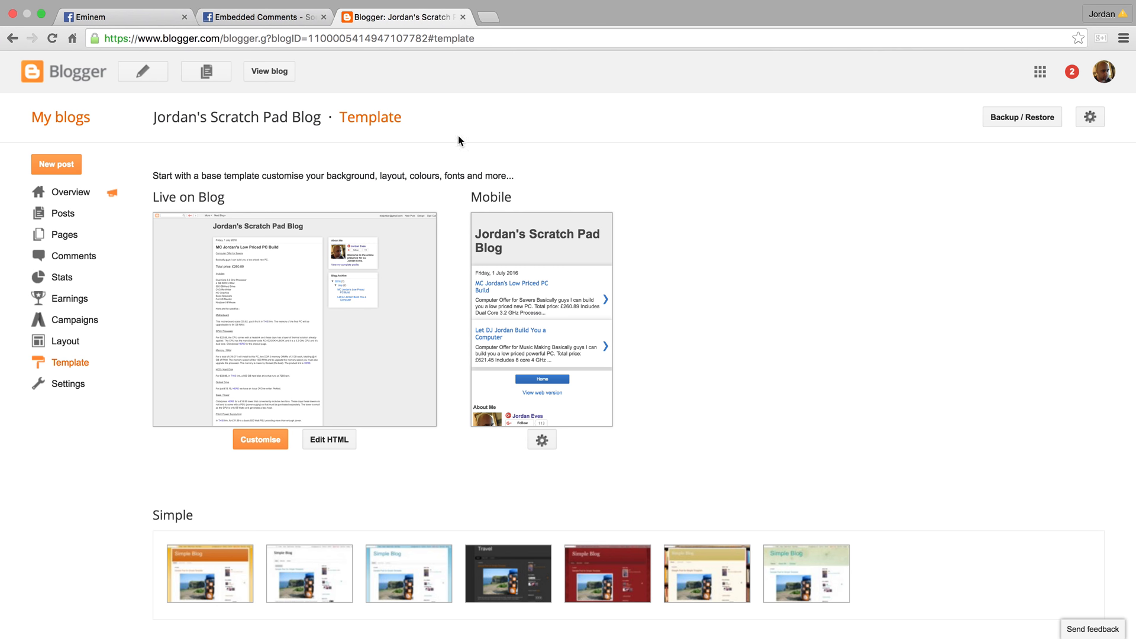
click(72, 163)
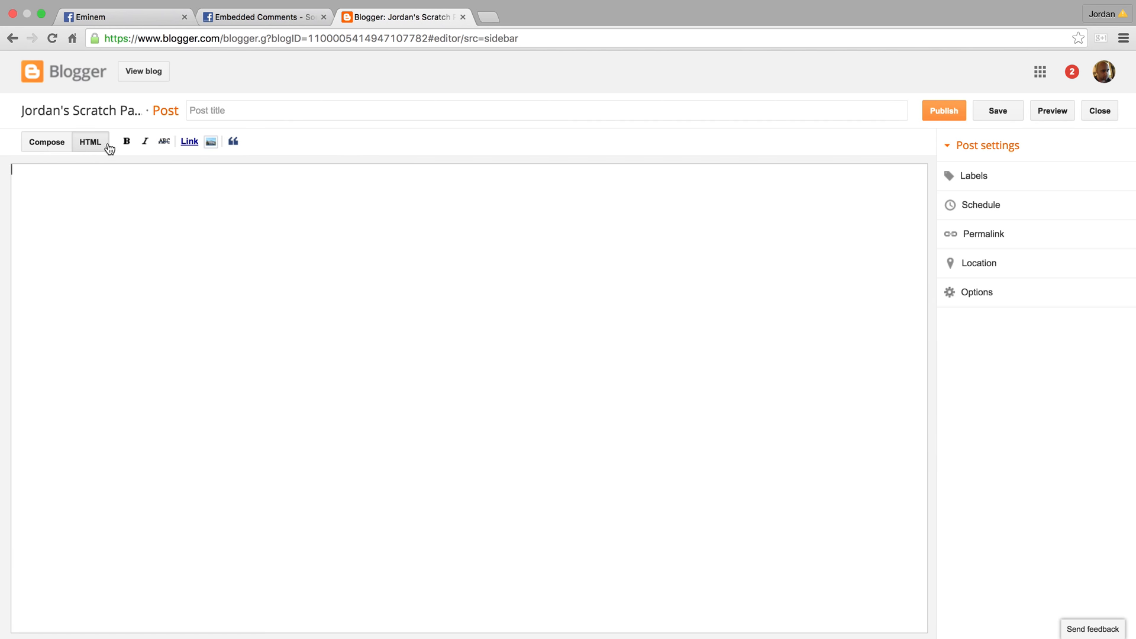
click(45, 145)
click(328, 205)
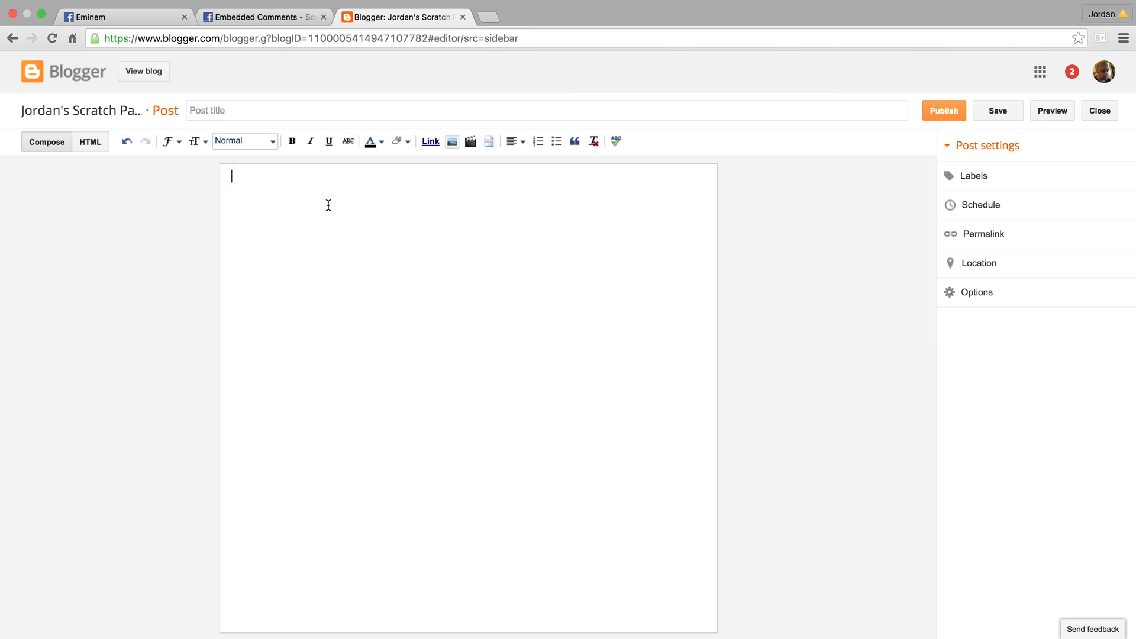
click(194, 141)
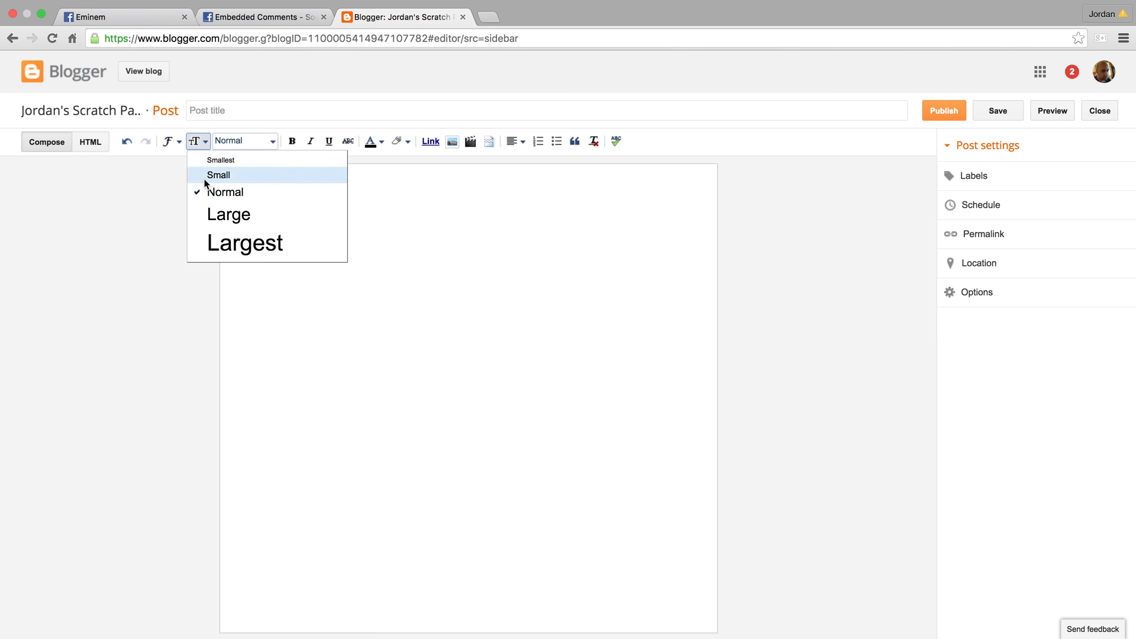
click(235, 216)
text(mhtfvjhtfbkuygbkygl)
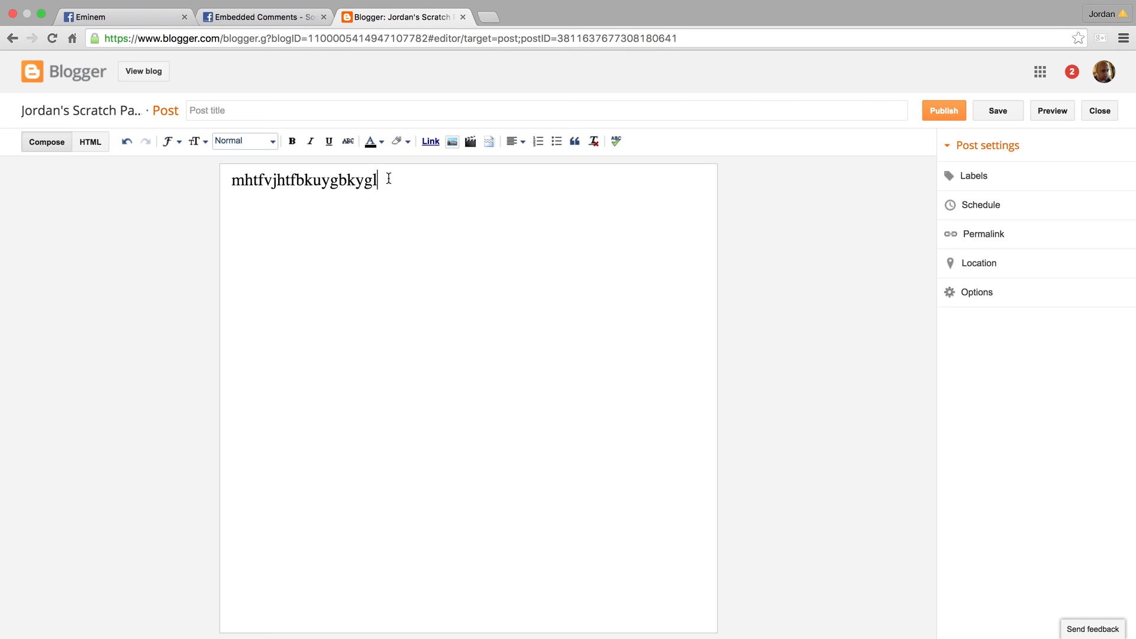
Change the colour of the post's placeholder text to magenta.
drag(388, 177, 144, 172)
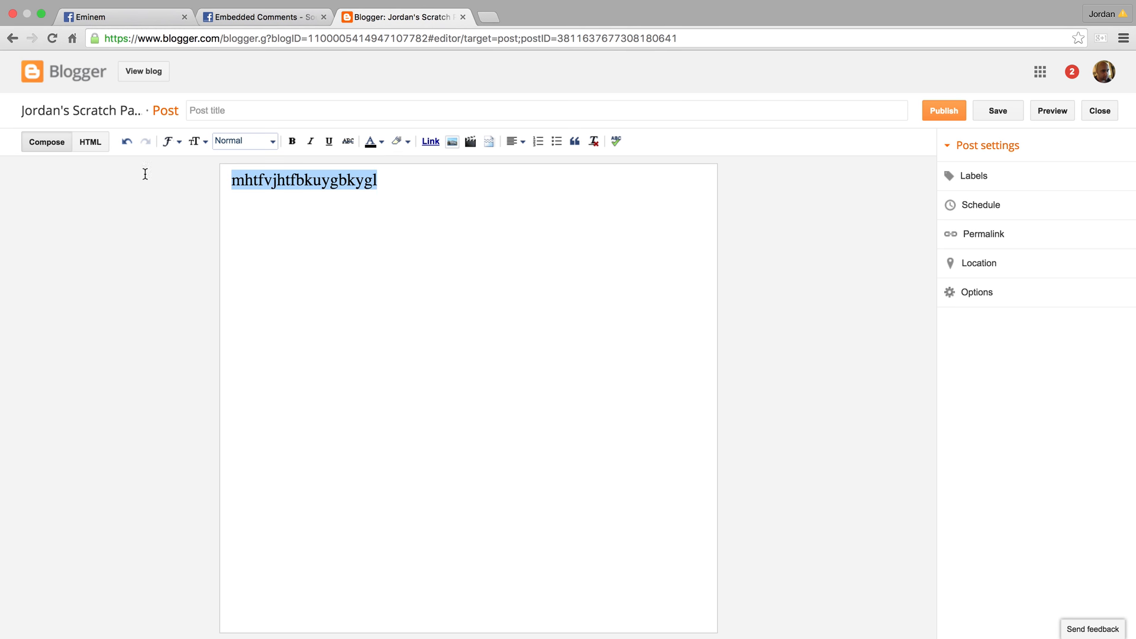
click(380, 148)
click(469, 182)
click(439, 201)
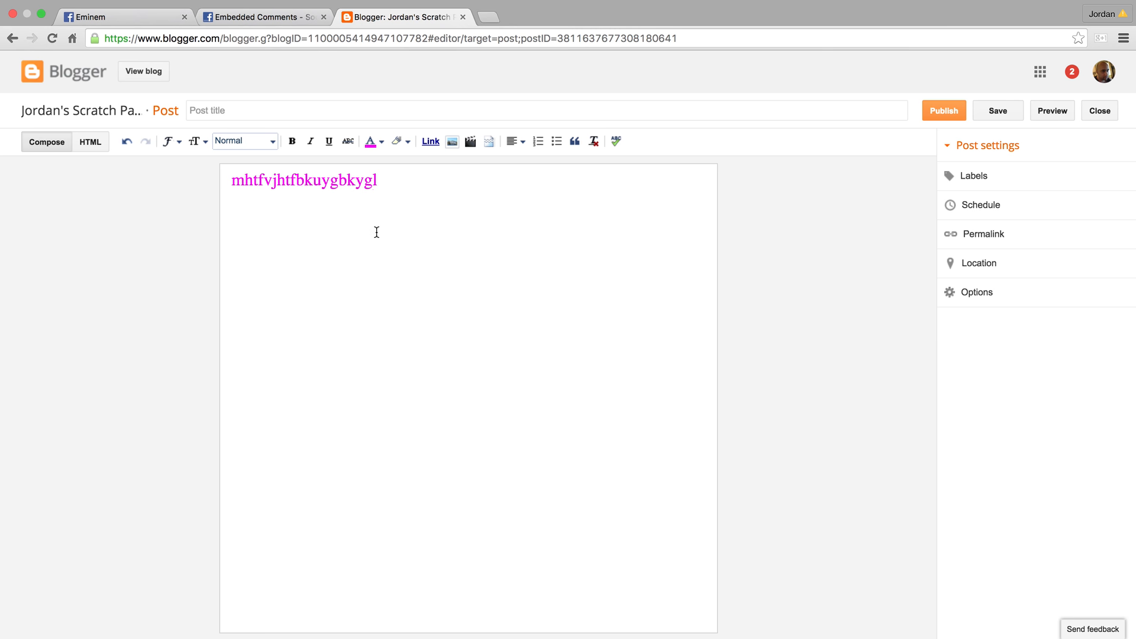
Paste the comment embed code after the magenta text in the post's HTML and publish without sharing to Google+.
click(93, 150)
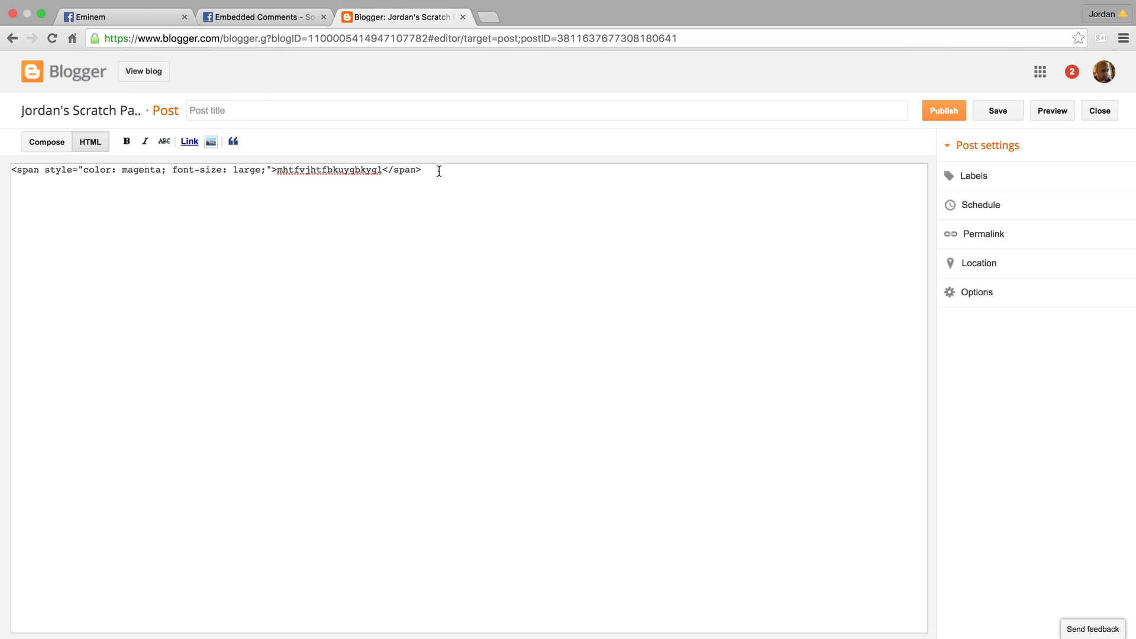
key(super+v)
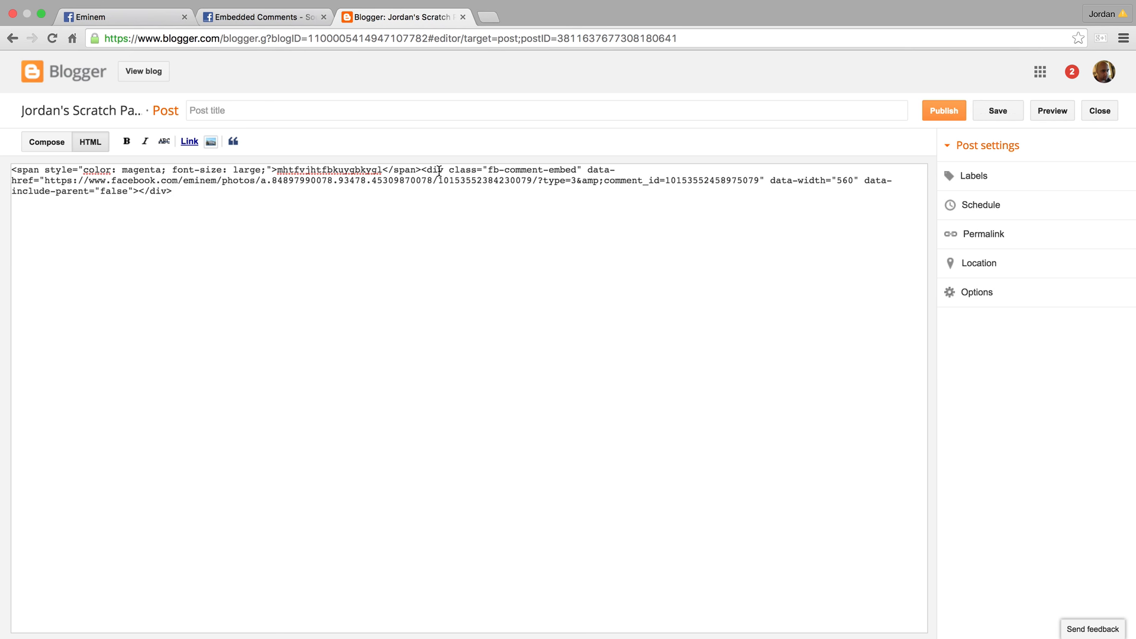
click(291, 20)
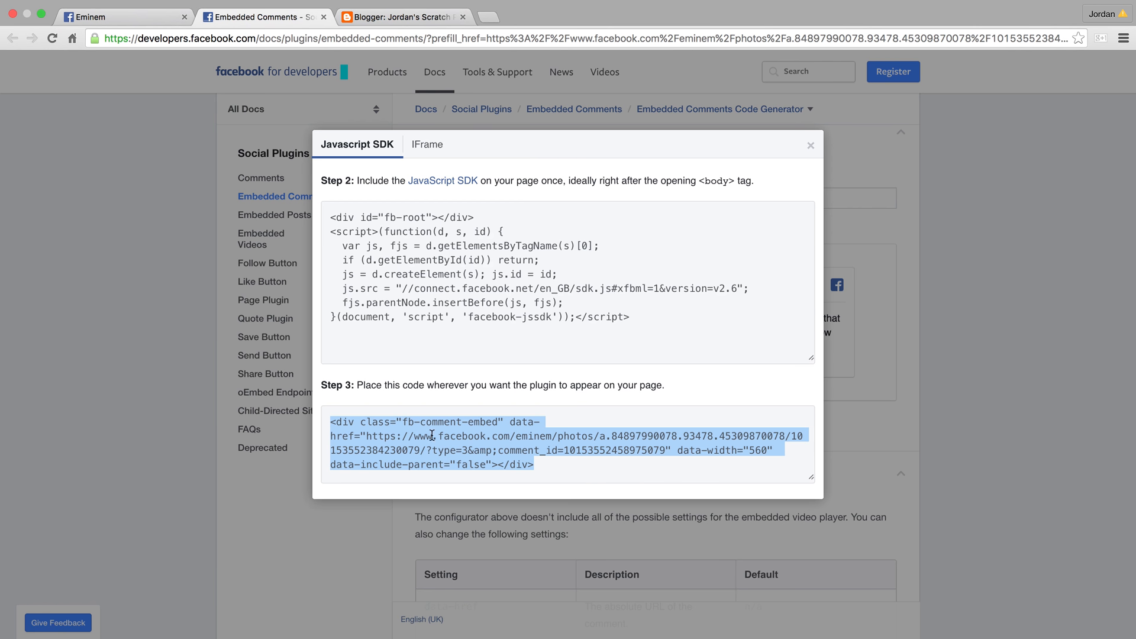
click(382, 18)
click(961, 114)
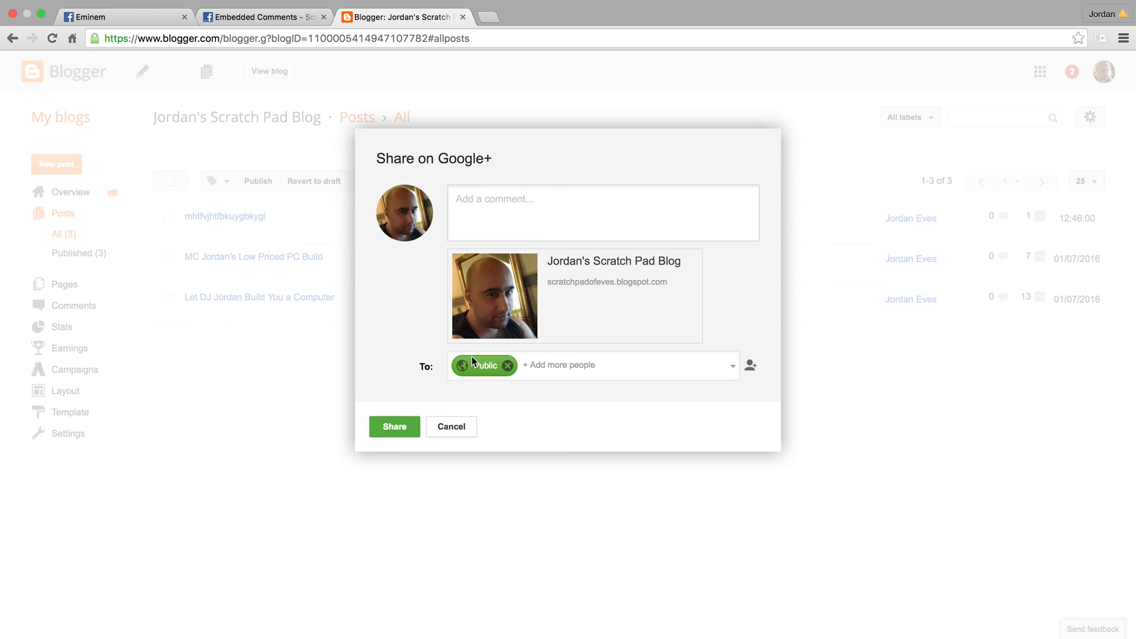
click(456, 427)
Go to the blog's public address to view the published post with its embedded Facebook comment.
click(248, 40)
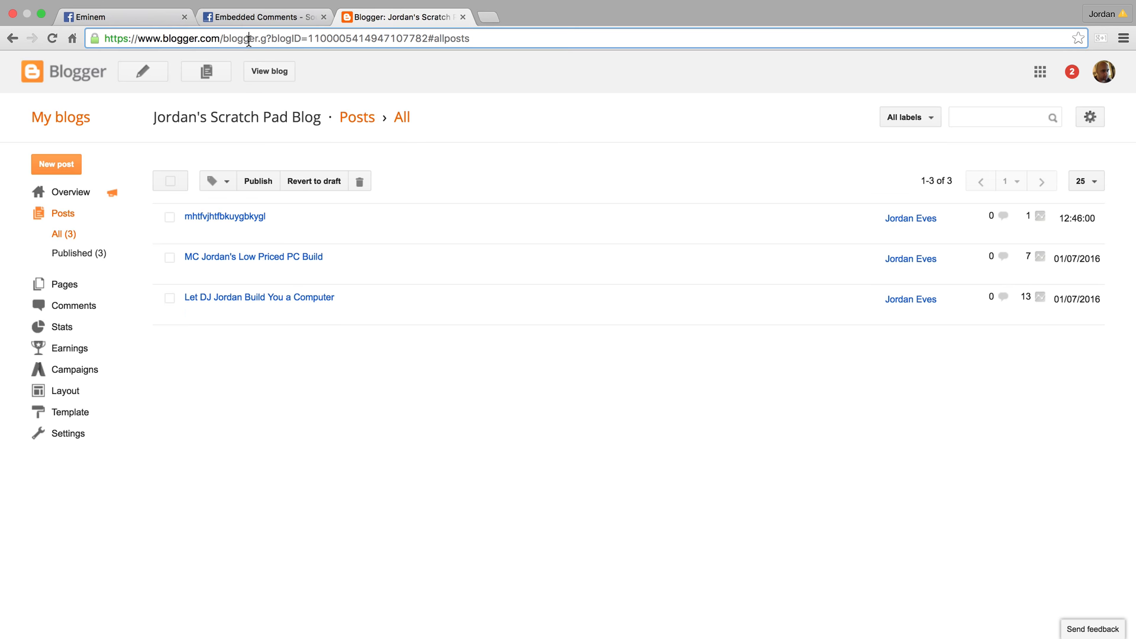
text(scratchpadofeves.blogspot.com)
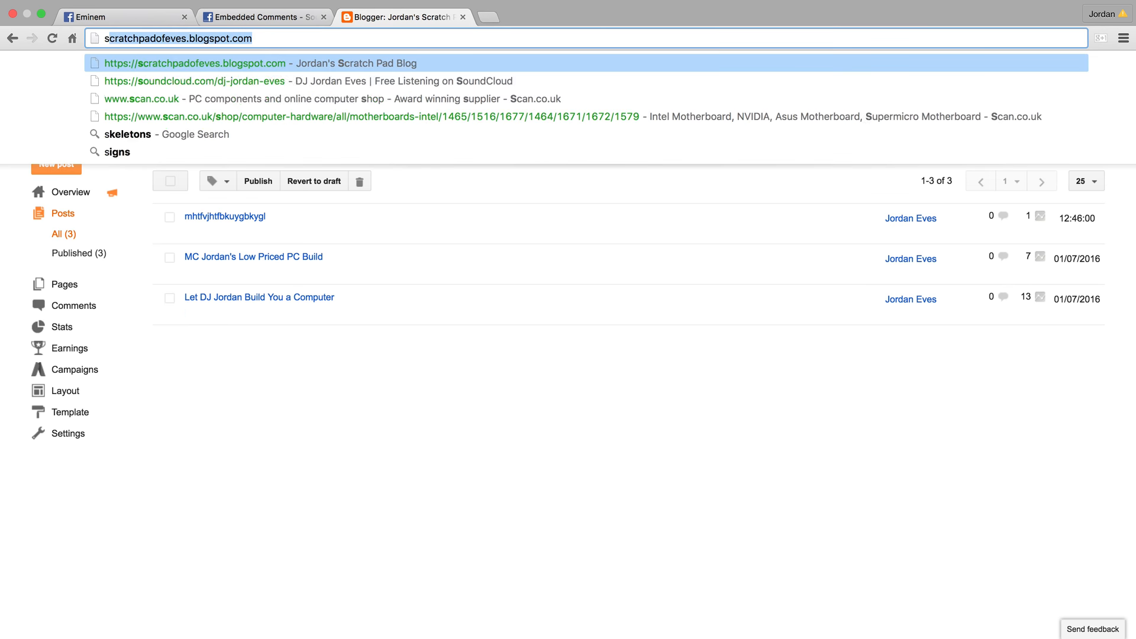
key(Return)
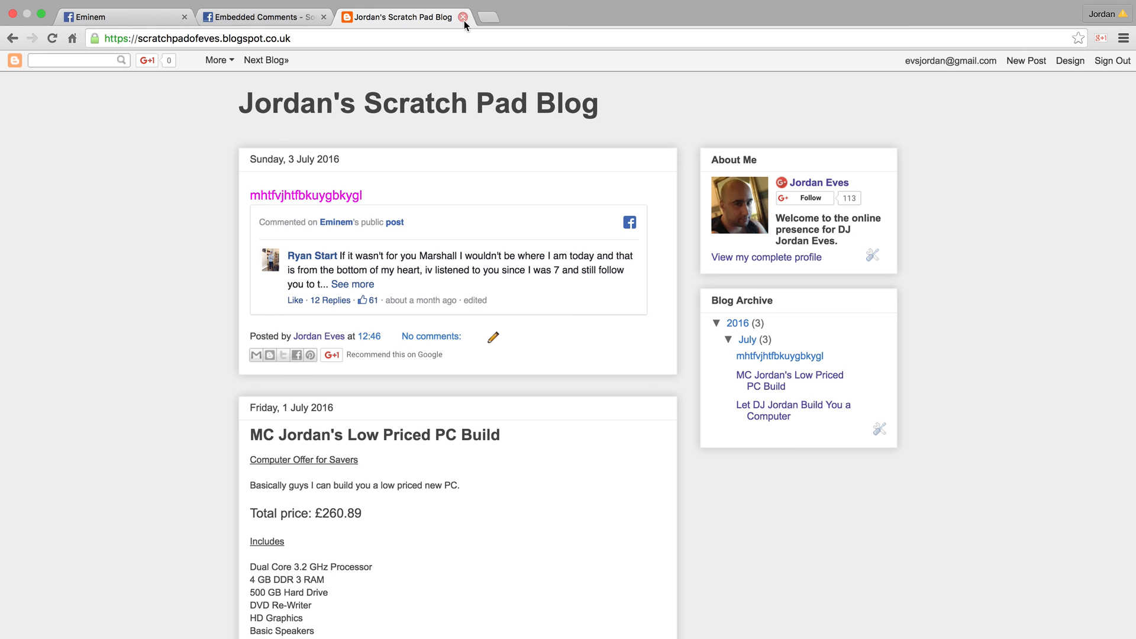
Open YouTube's upload page in a new browser tab and start uploading 2014-06-23 18.09.25.mp4 from the Desktop folder.
click(488, 17)
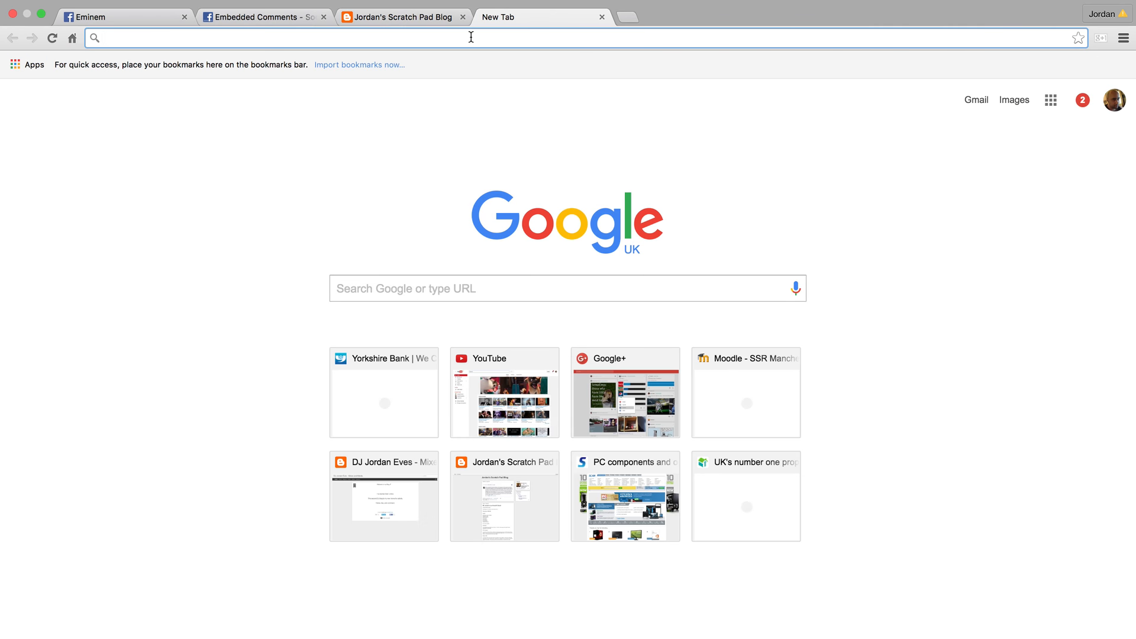
text(youtube)
key(Return)
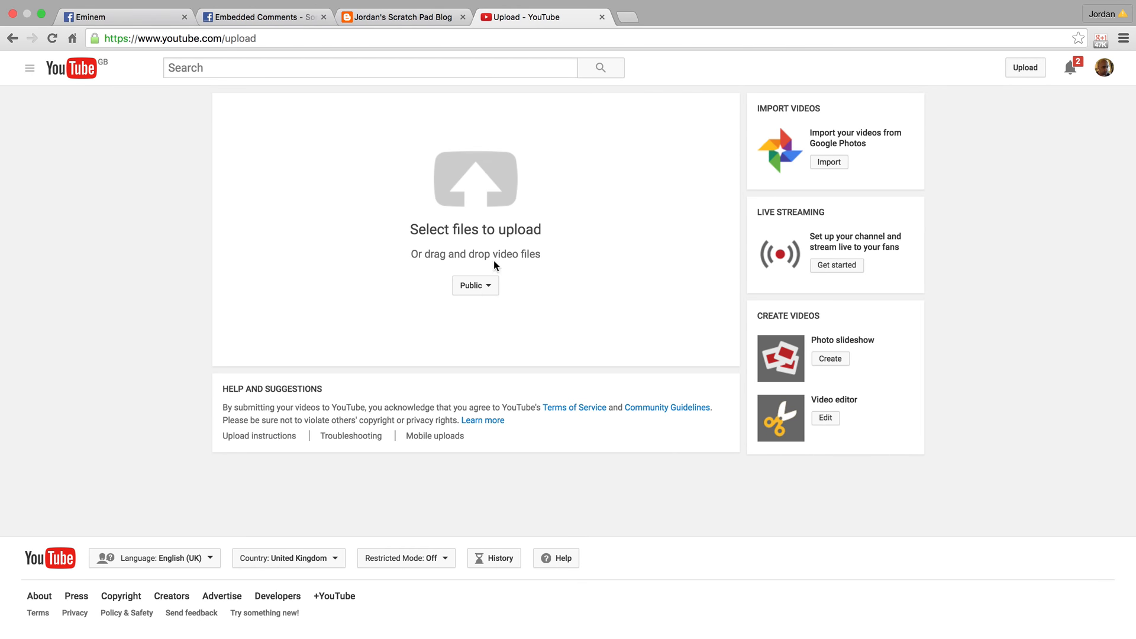
click(574, 208)
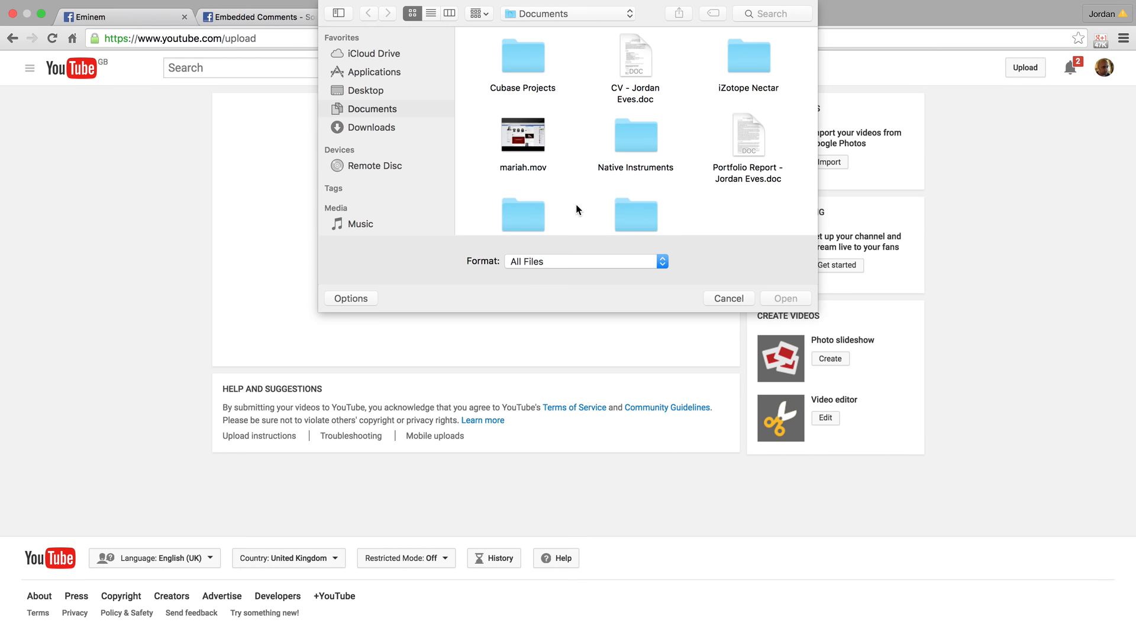
click(368, 89)
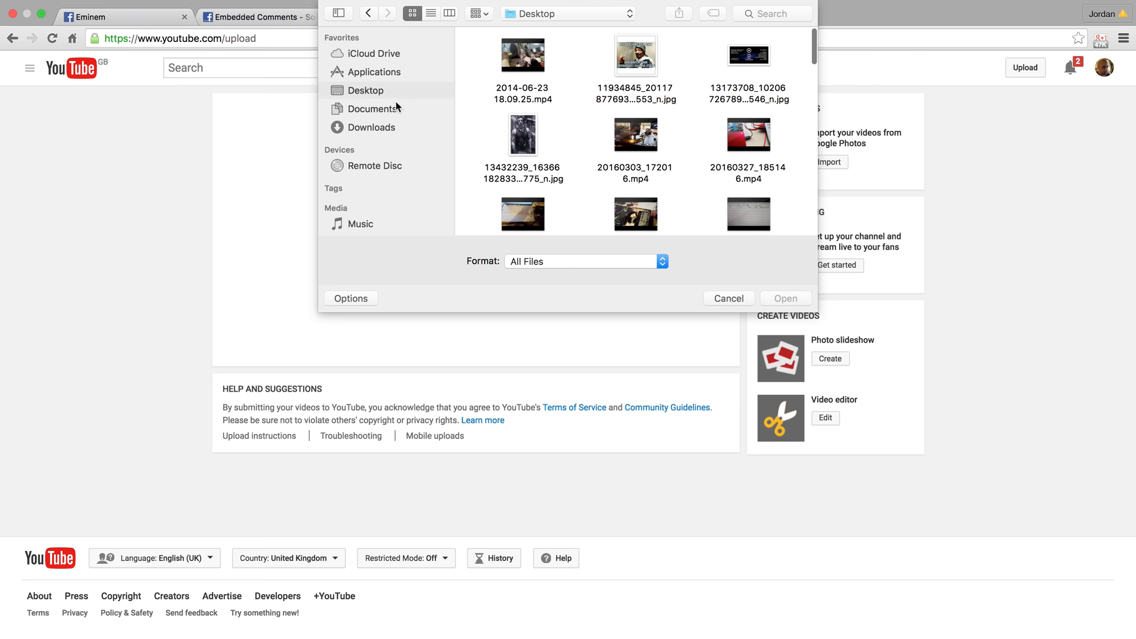
double_click(535, 69)
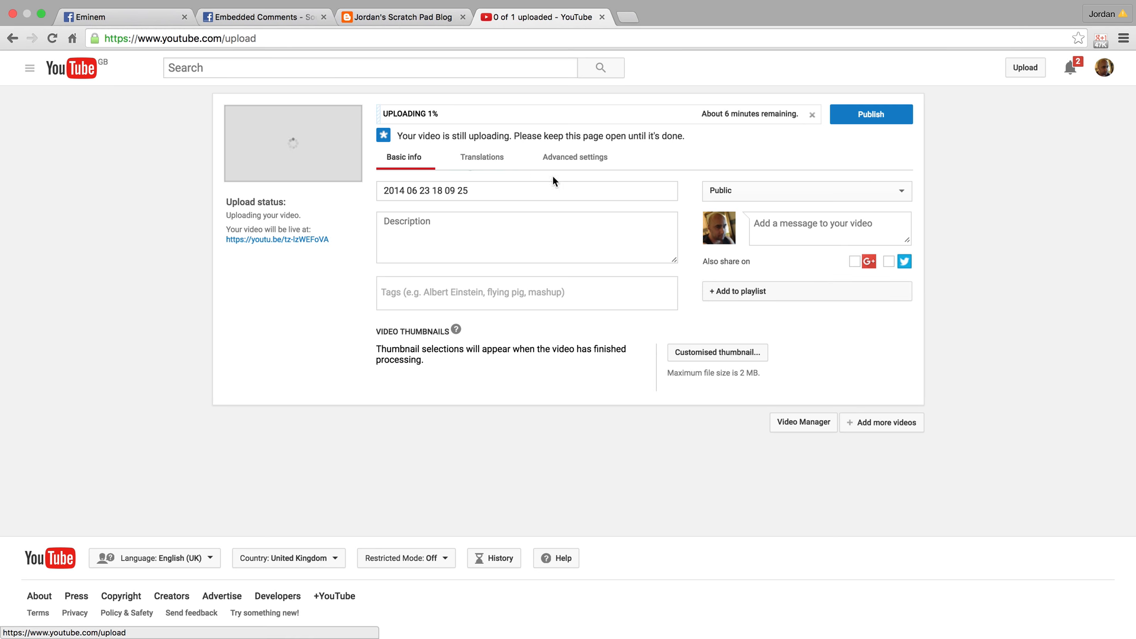
Set the uploading video's privacy to Unlisted, and abandon the upload by closing the YouTube page.
click(738, 191)
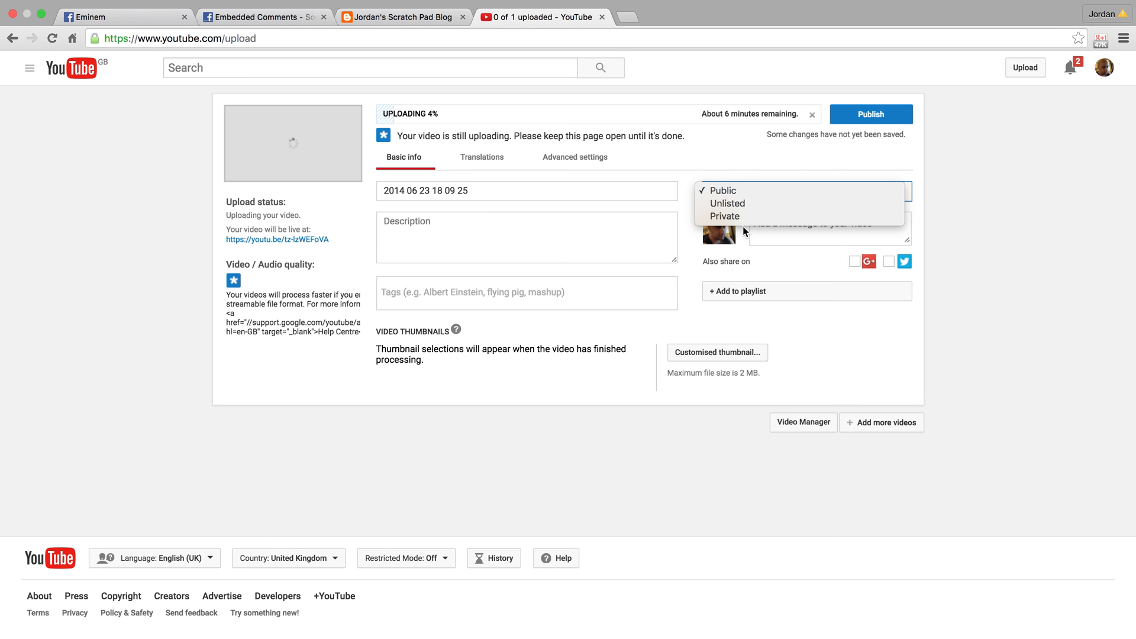
click(736, 204)
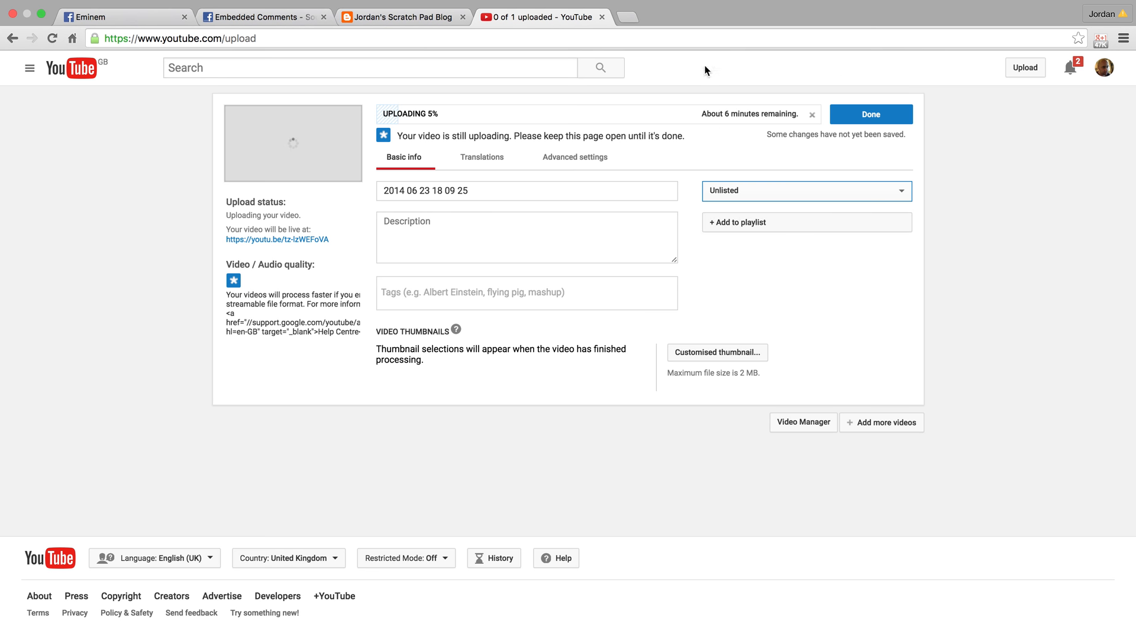
click(602, 17)
click(676, 207)
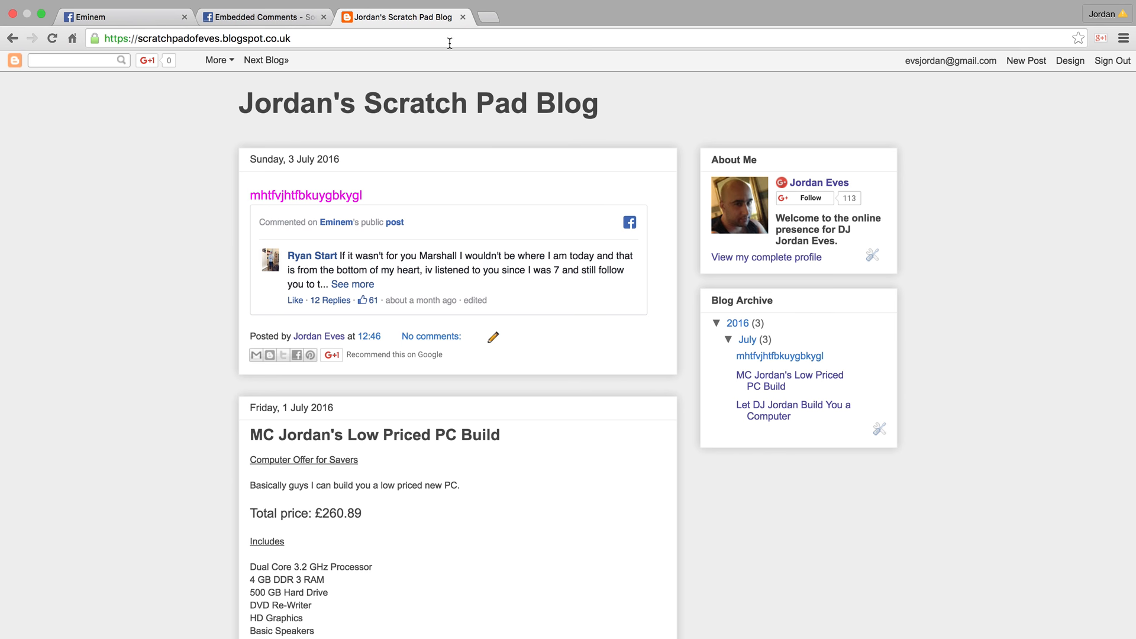
Search Google for mariah carey in a new browser tab.
click(490, 16)
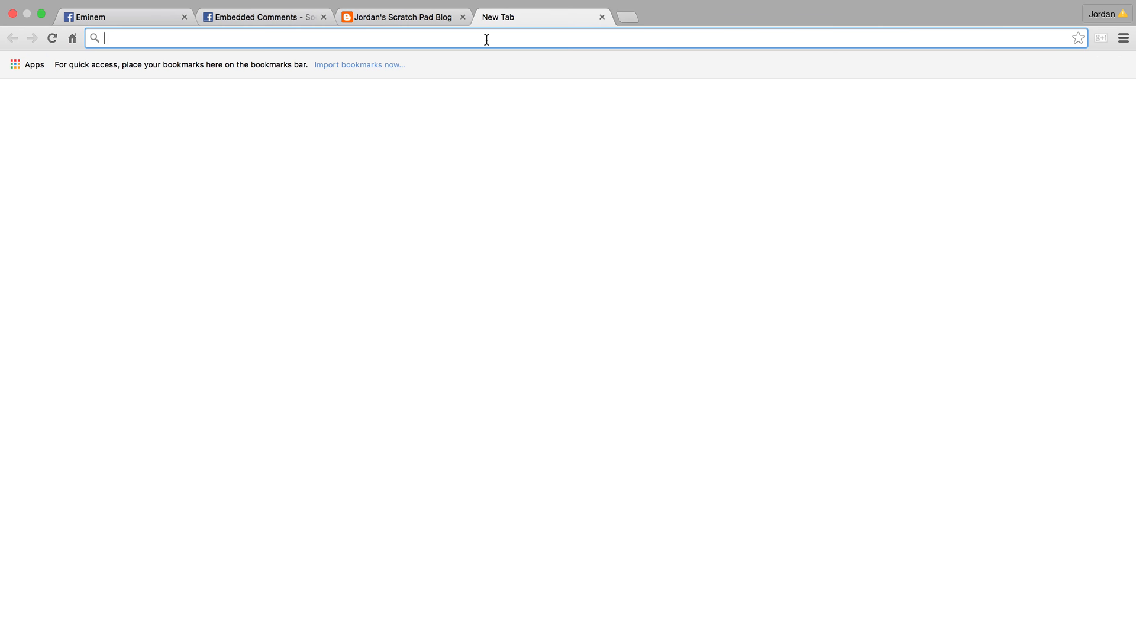
click(394, 284)
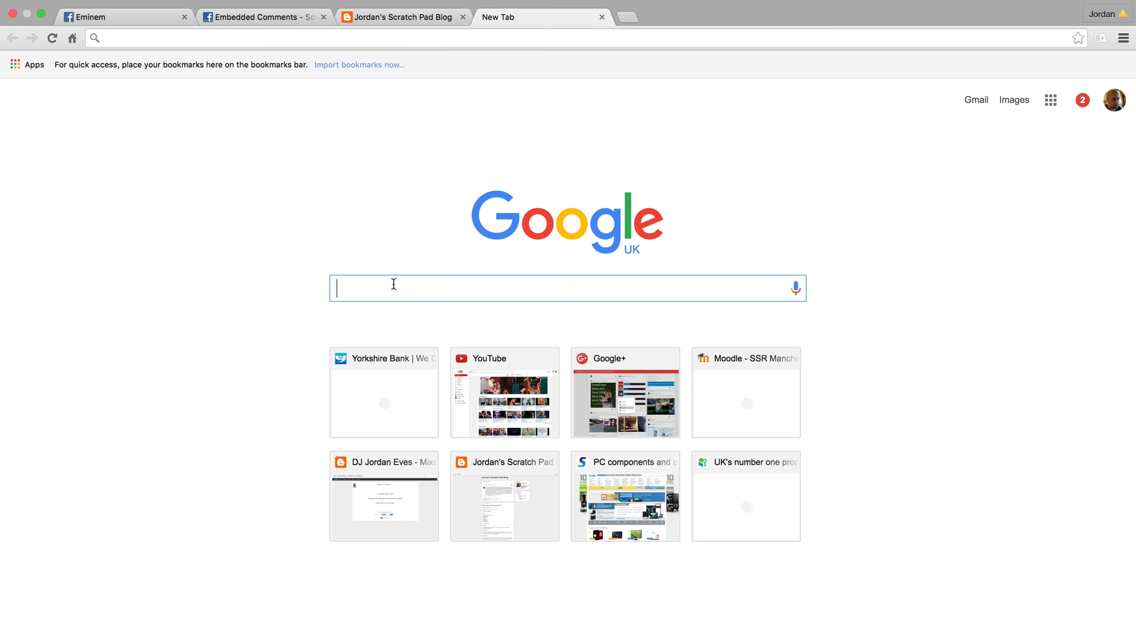
text(mari)
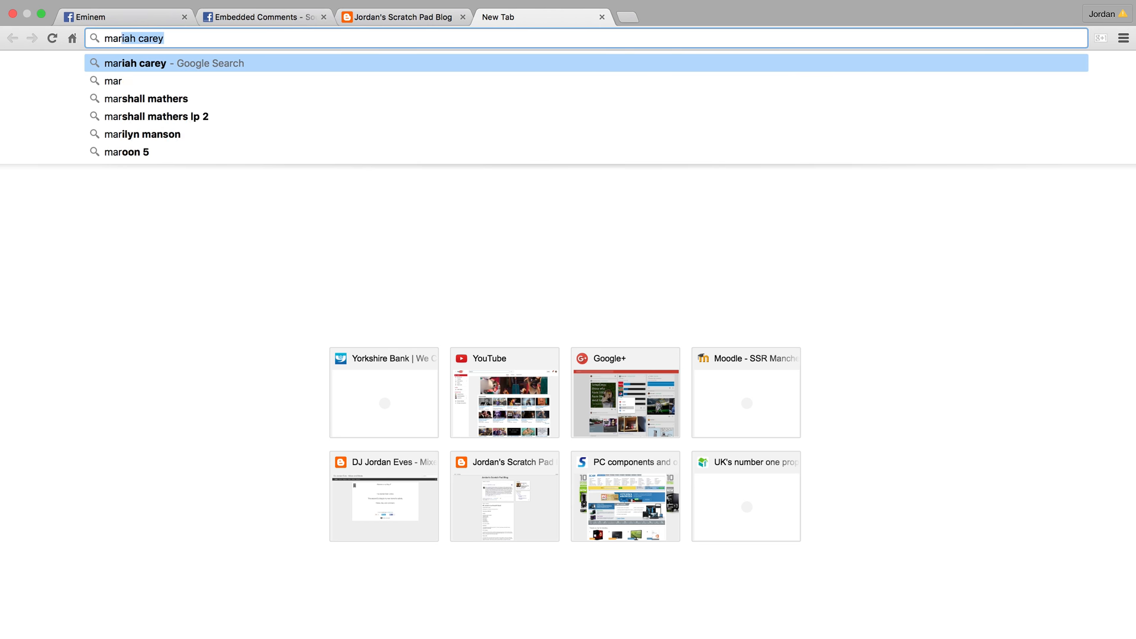
text(ah)
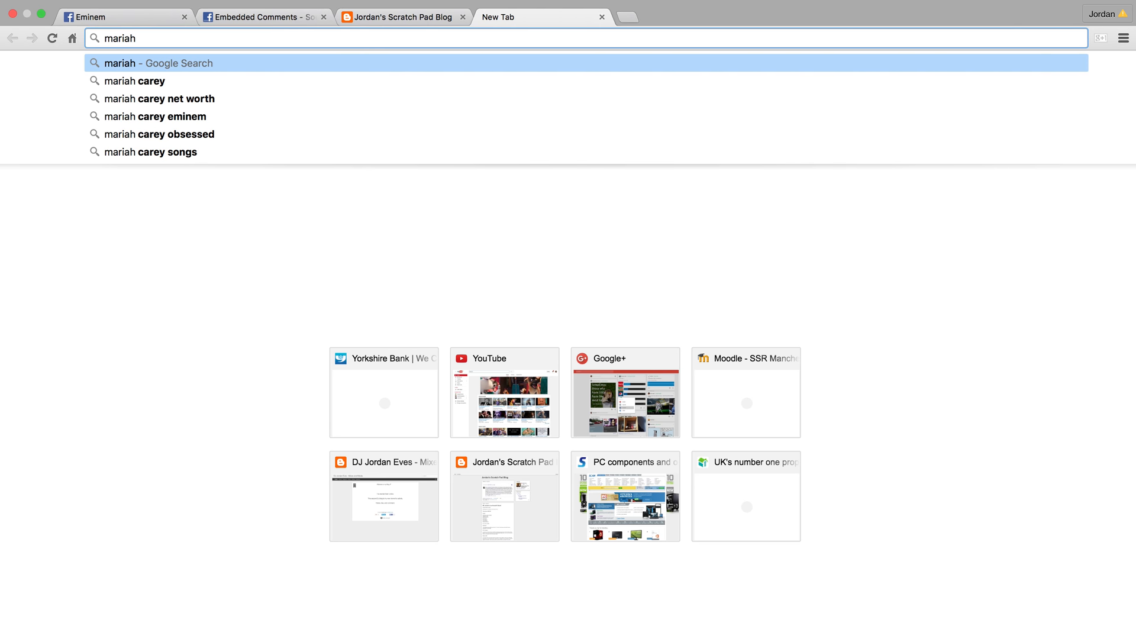
key(Down)
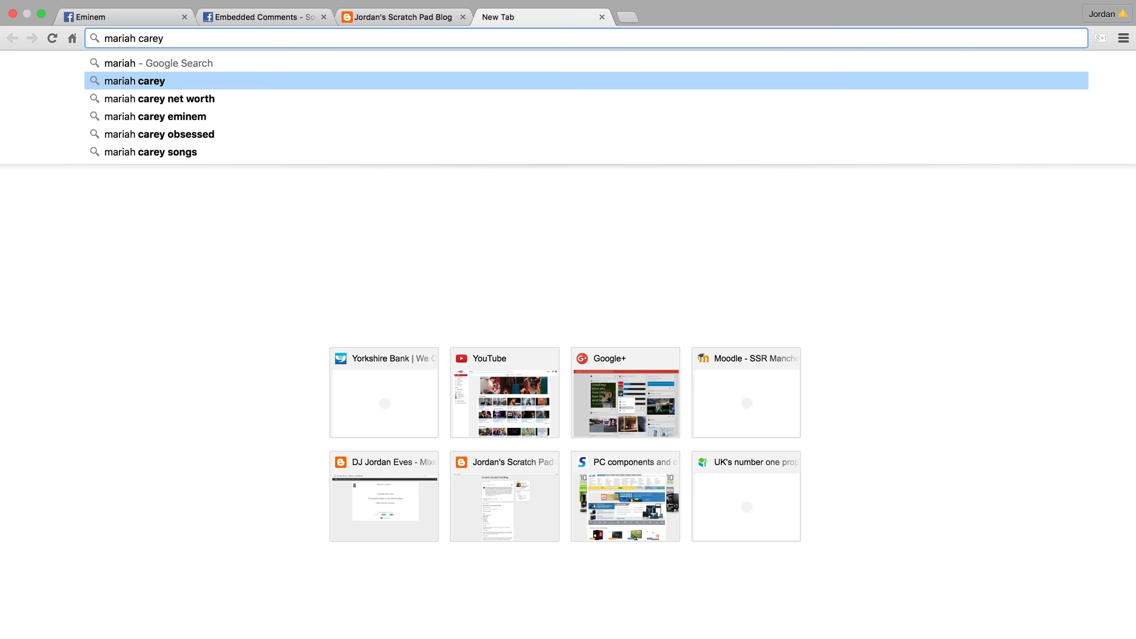
key(Return)
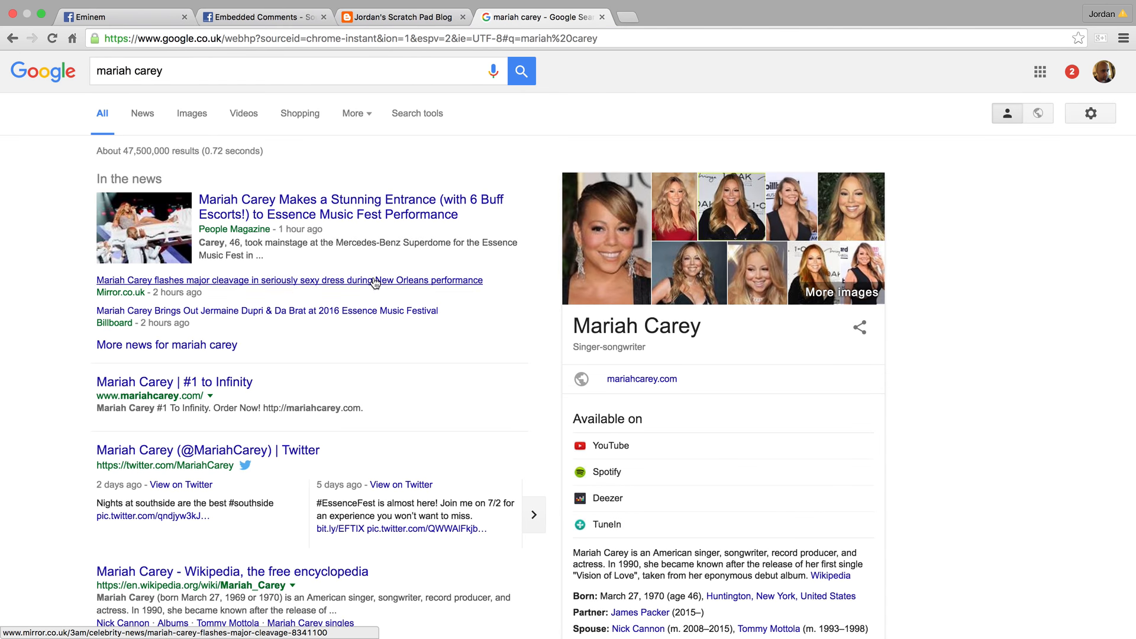
Open the YouTube video "Mariah Carey - Infinity" from Google's video results and pause it.
click(234, 114)
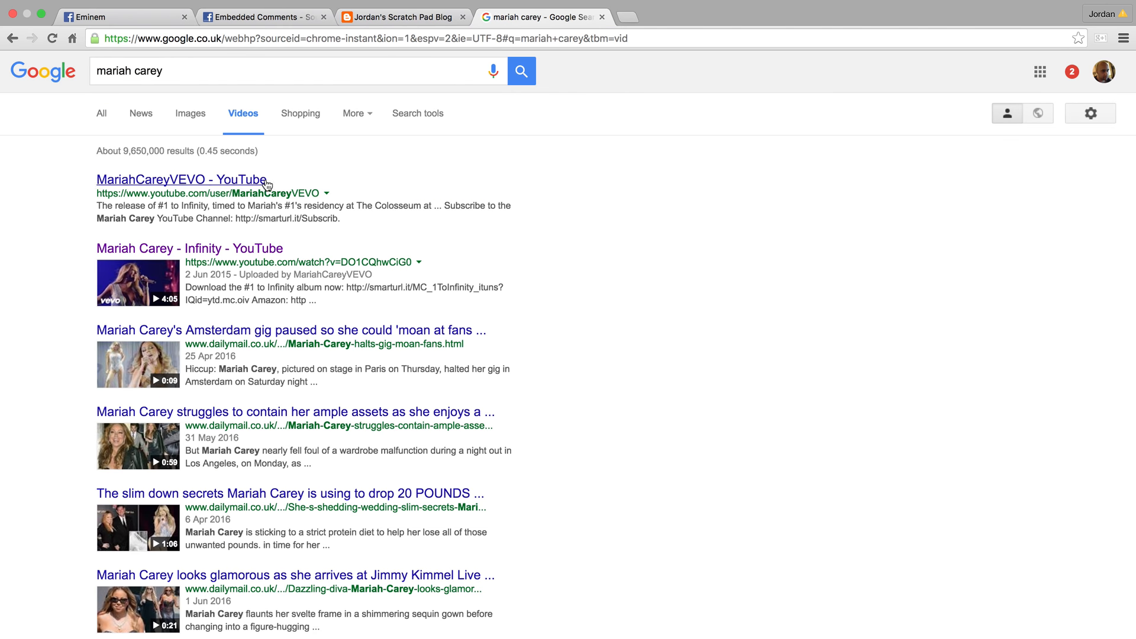
click(279, 248)
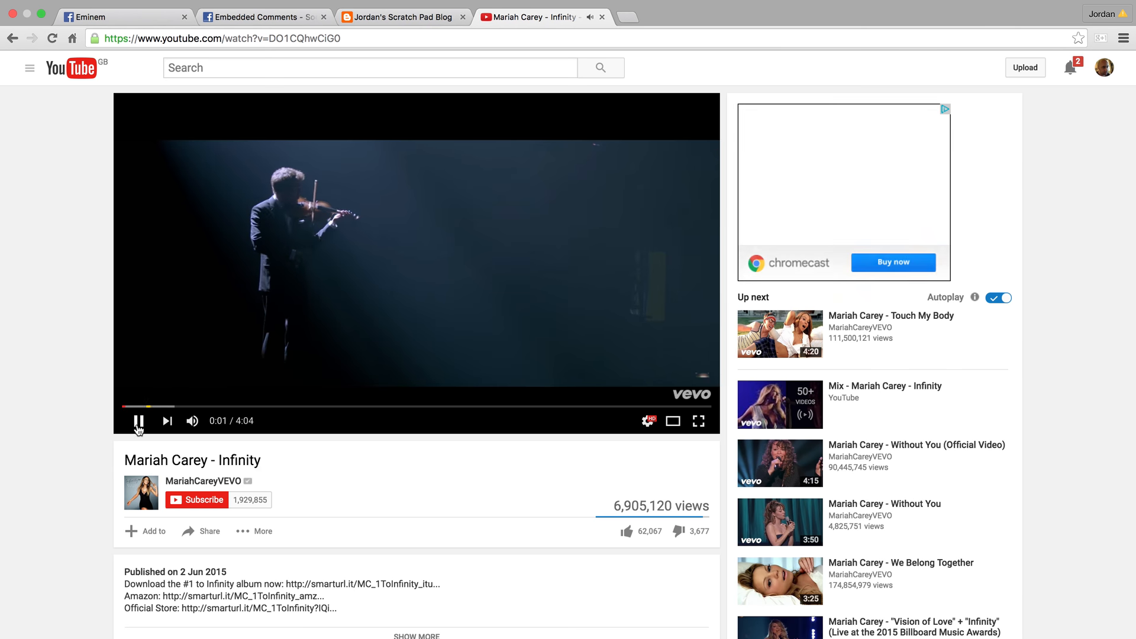
click(264, 364)
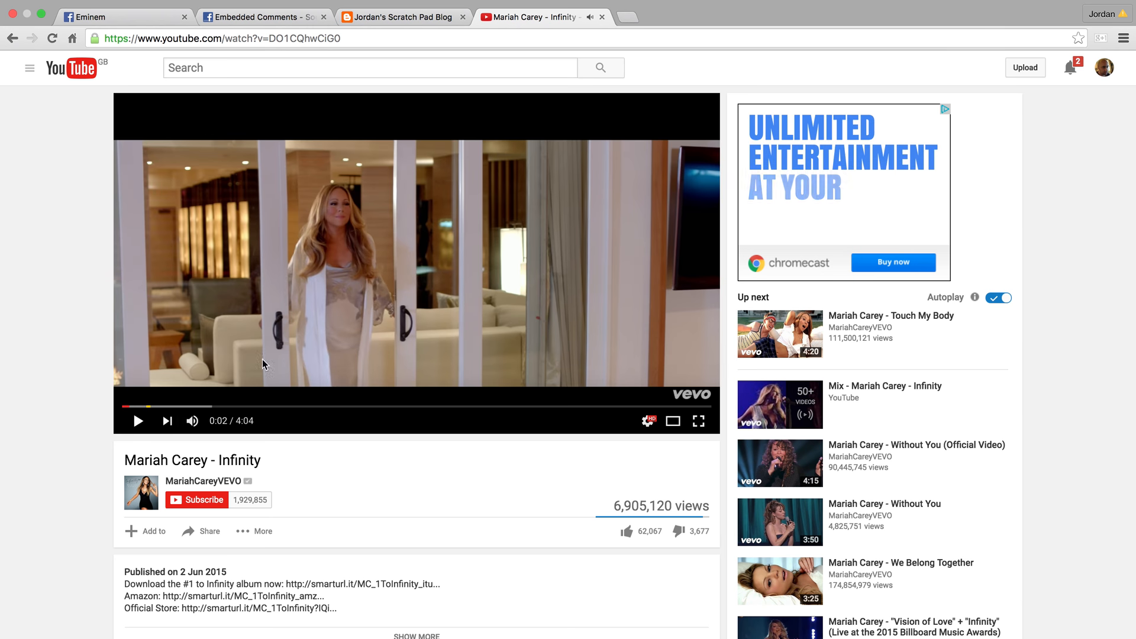
Copy the embed code of the "Mariah Carey - Infinity" video from its sharing options.
scroll(355, 349, down, 5)
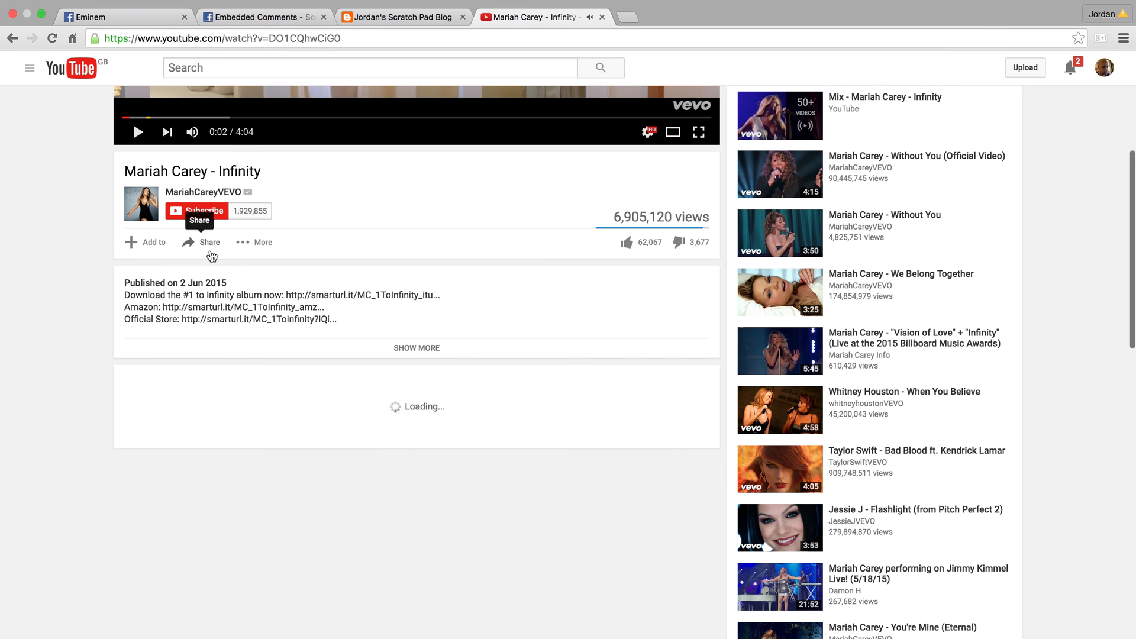
click(202, 244)
click(207, 289)
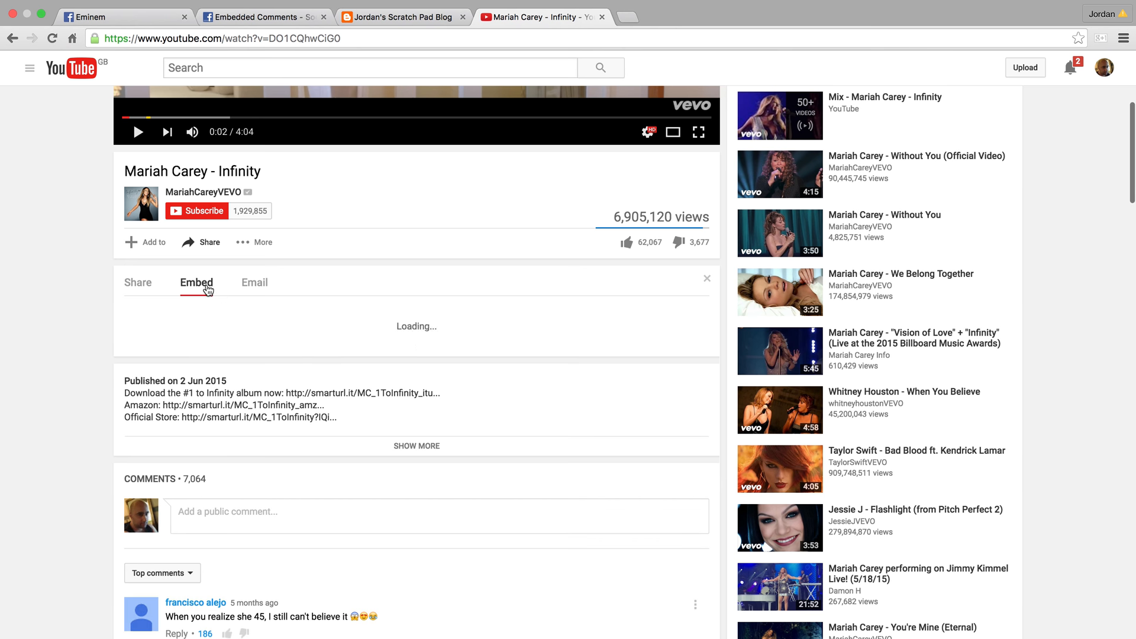
right_click(269, 316)
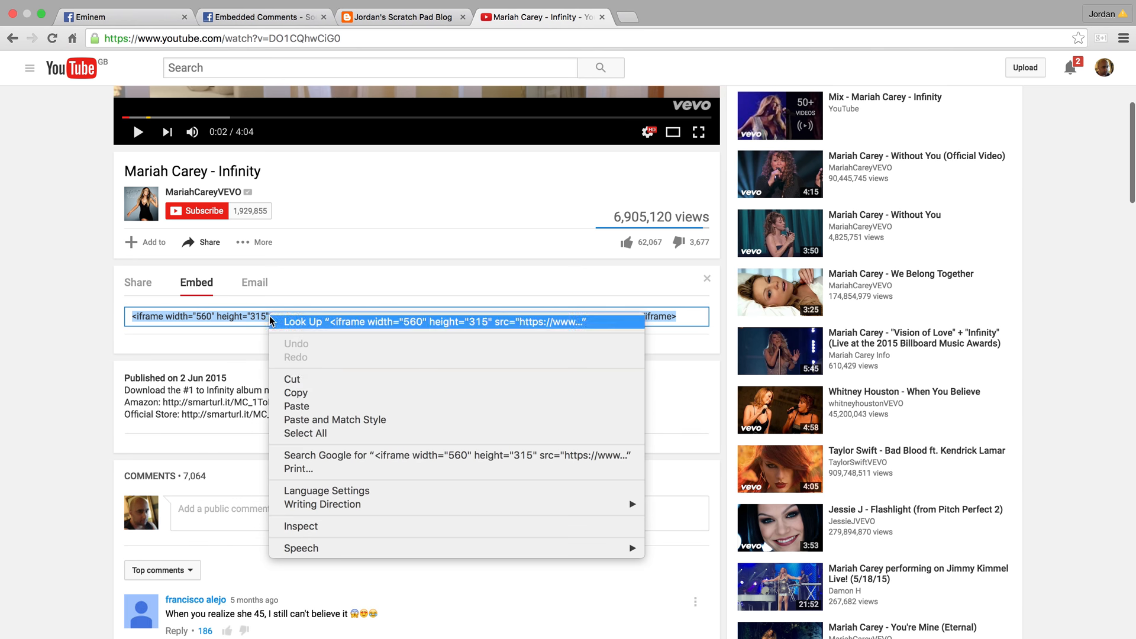
click(304, 396)
Edit the blog post's HTML, pasting the YouTube iframe code after the comment embed and inserting the text lykgbkyfkykfukfy between the two.
click(406, 17)
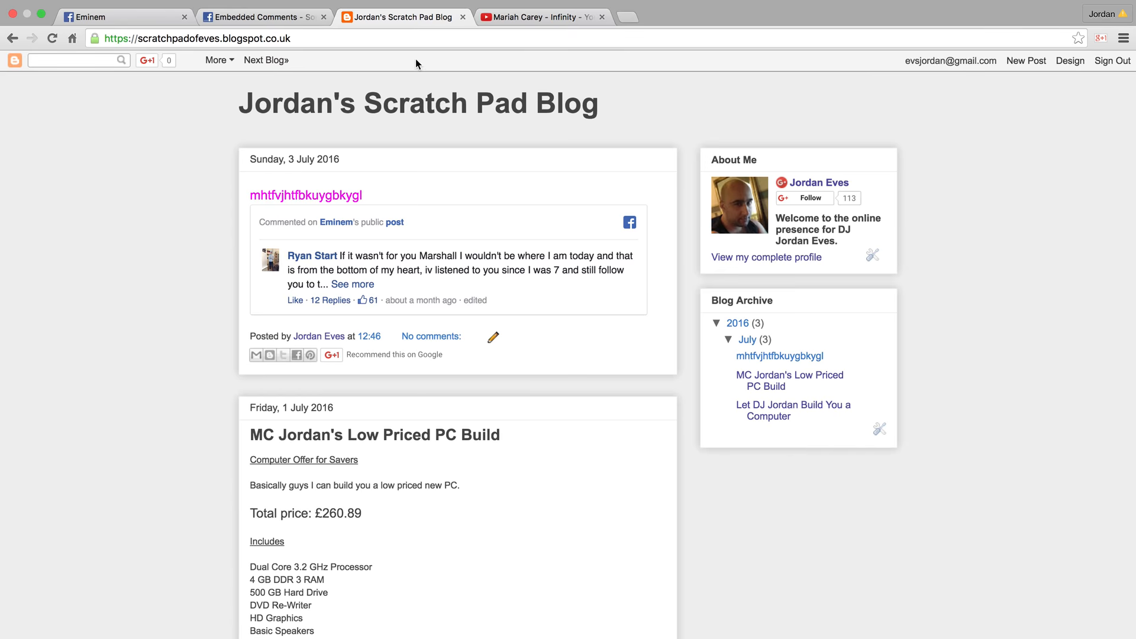
click(495, 338)
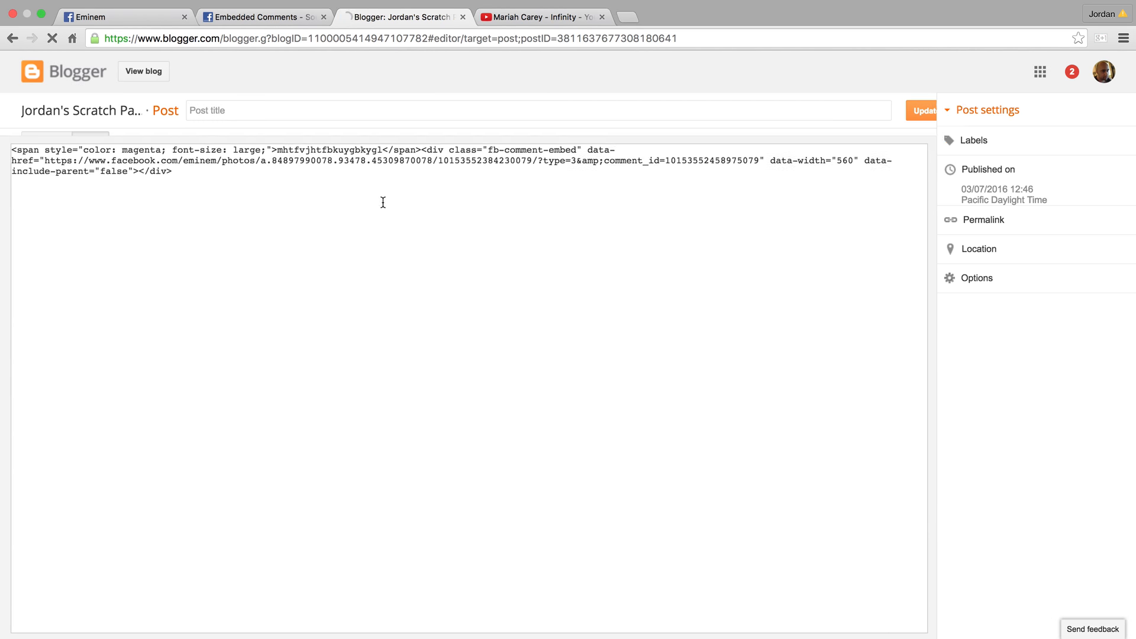
click(210, 192)
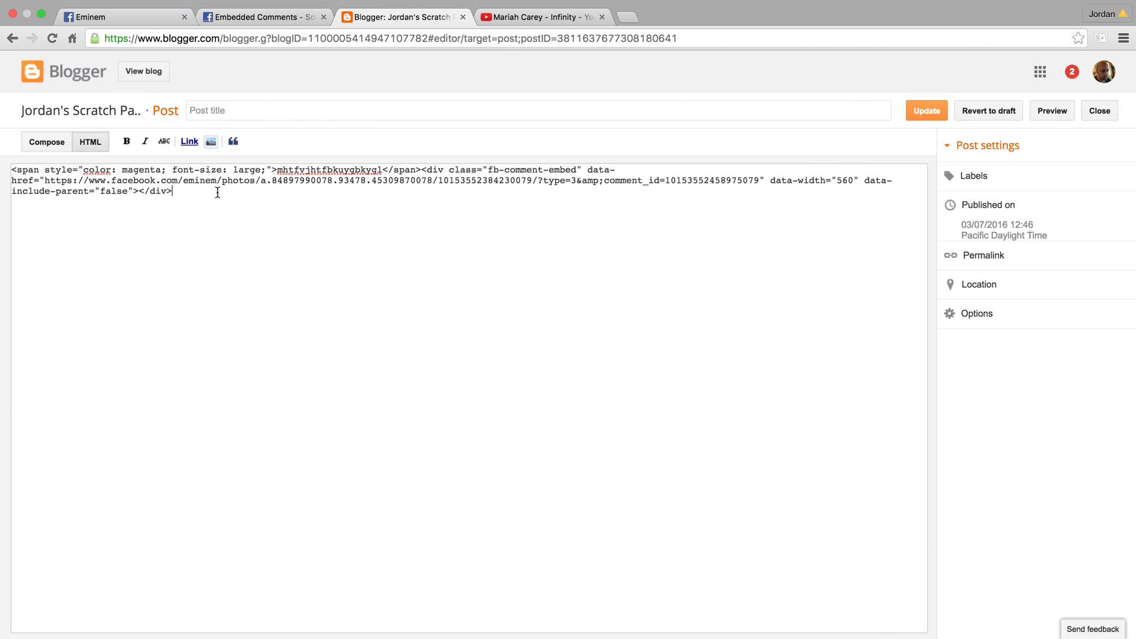
key(super+v)
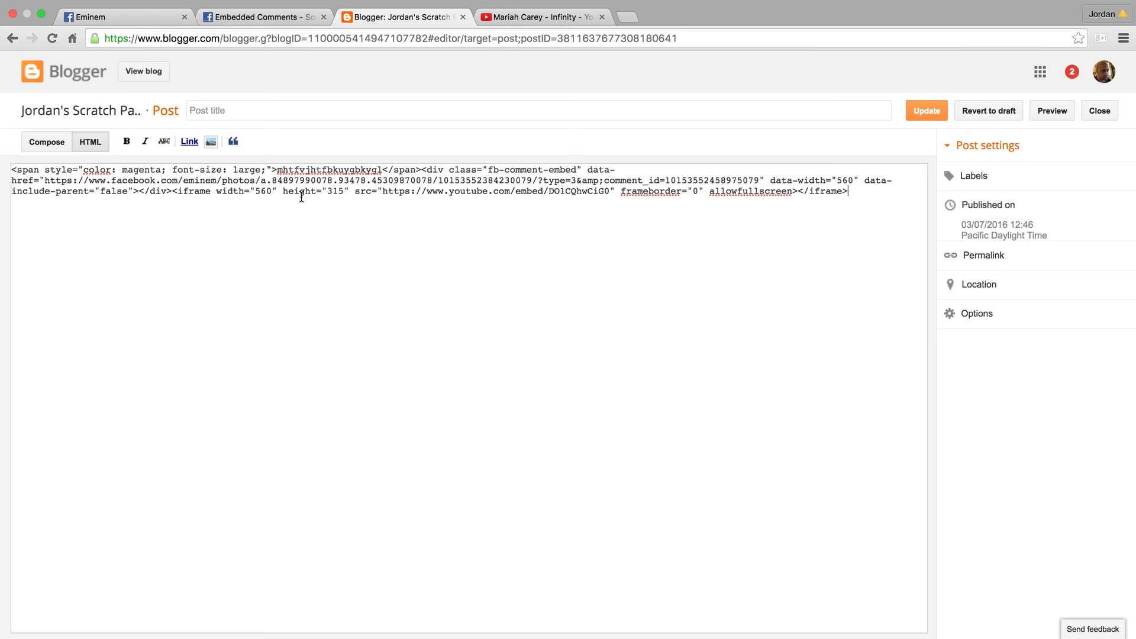
click(173, 191)
text(lykgbkyfkykfukfy)
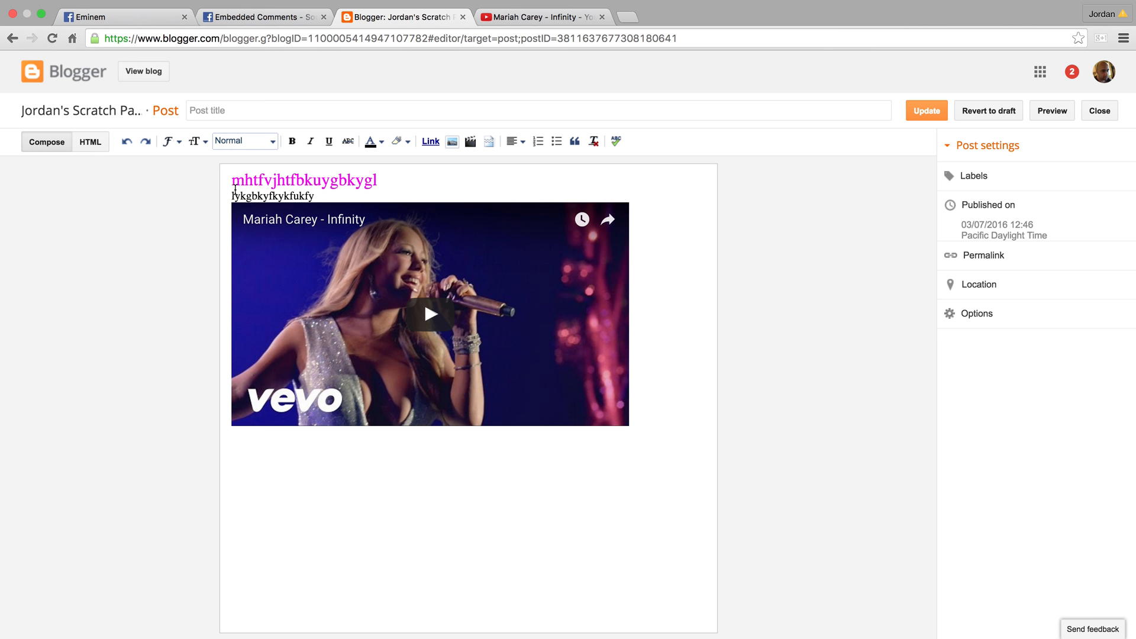
Format the lykgbkyfkykfukfy text above the video as Large and magenta in the visual editing view.
drag(232, 192, 325, 196)
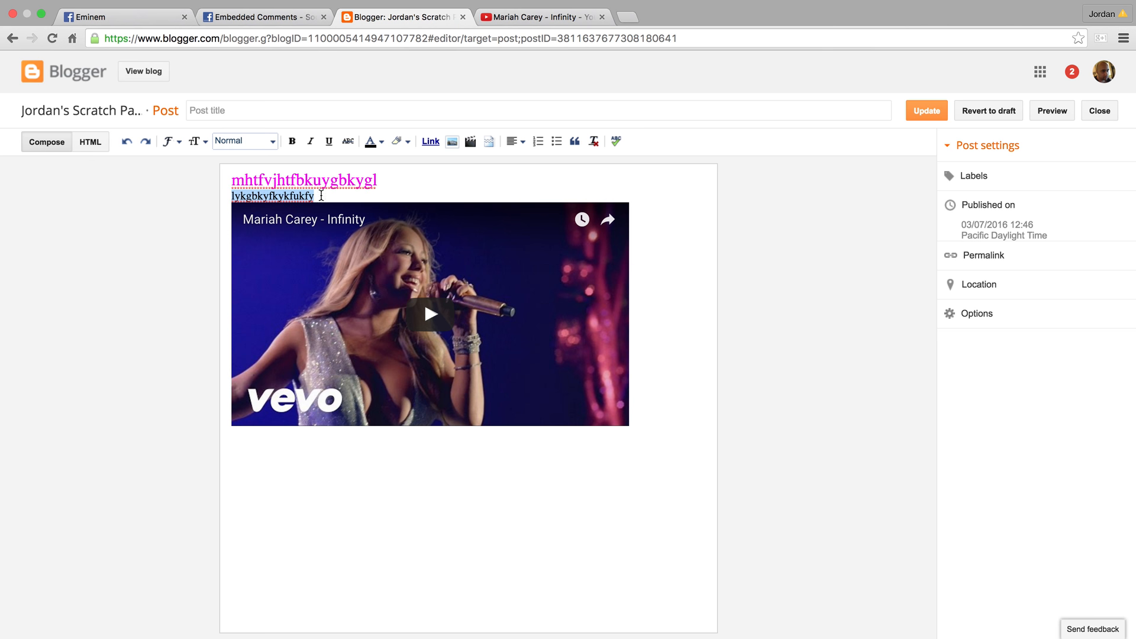
click(196, 140)
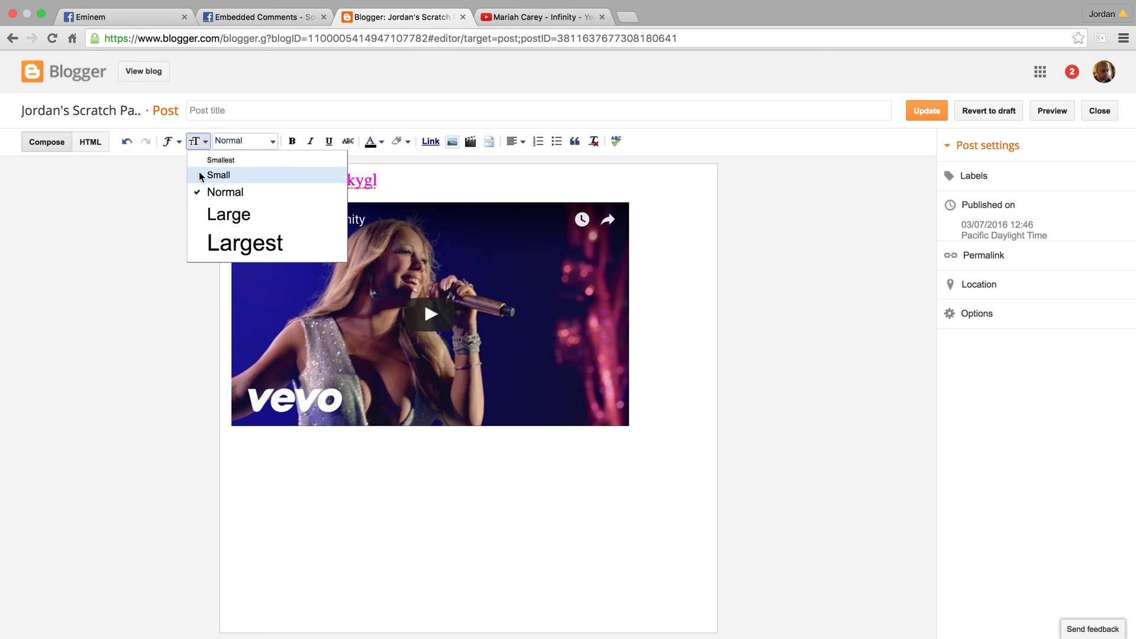
click(213, 213)
click(373, 142)
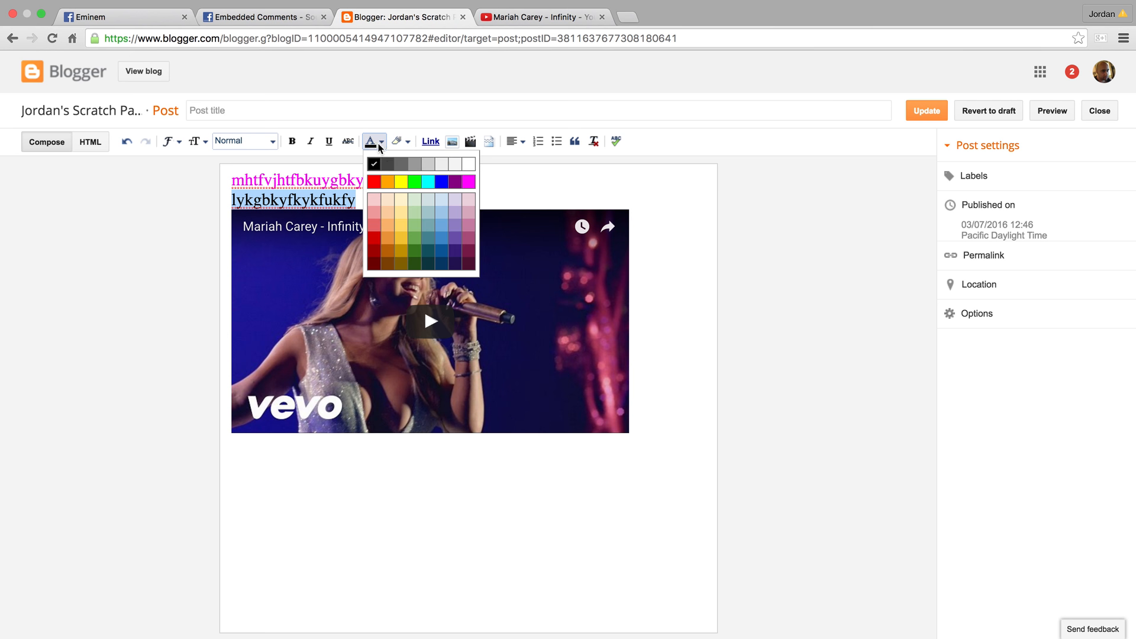
click(474, 183)
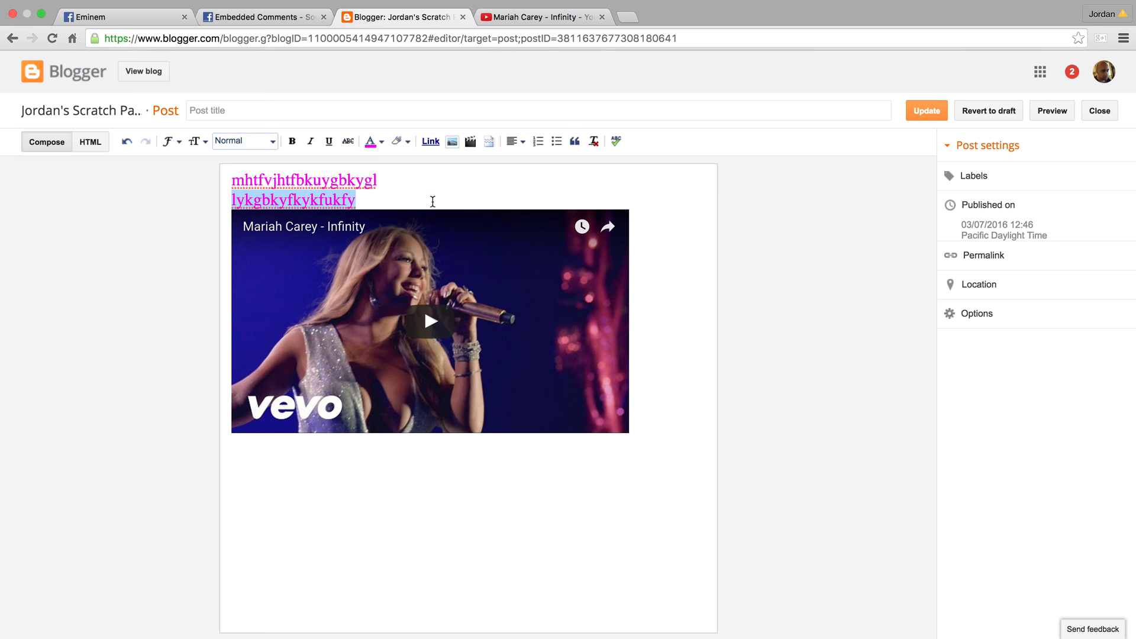
Add blank lines between the two magenta text lines and between the second line and the video.
click(237, 202)
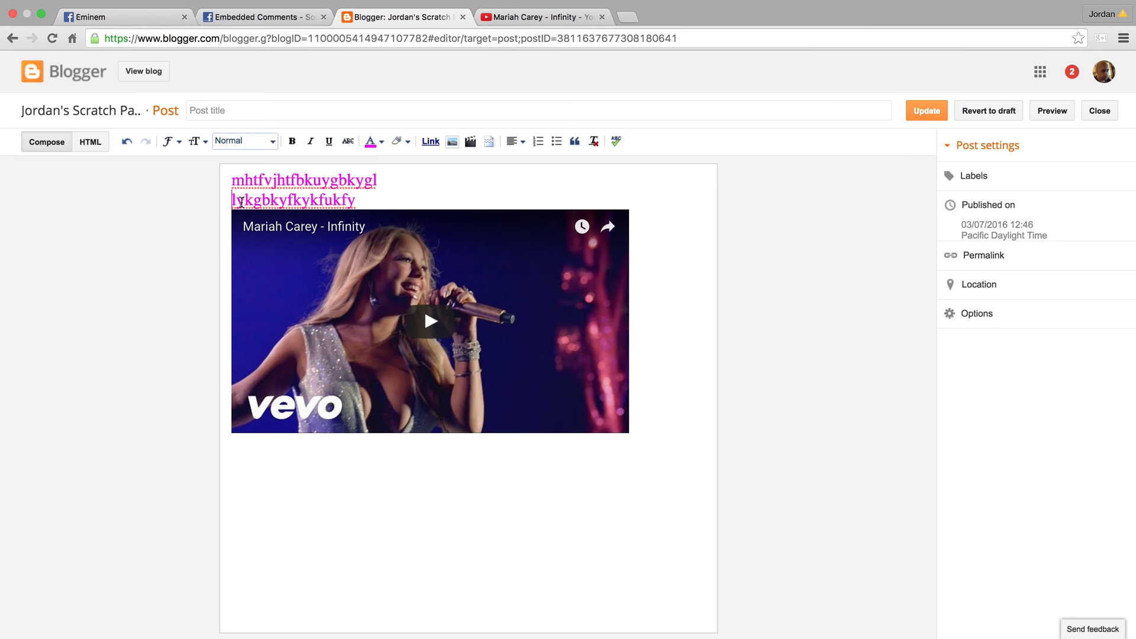
key(Return)
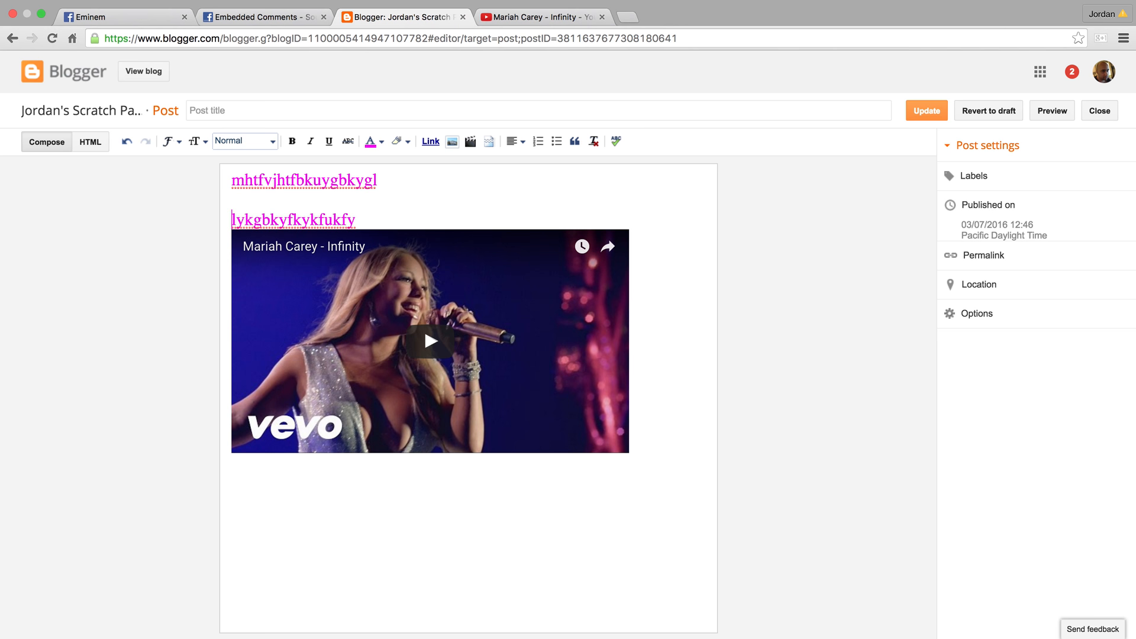
key(Return)
click(366, 244)
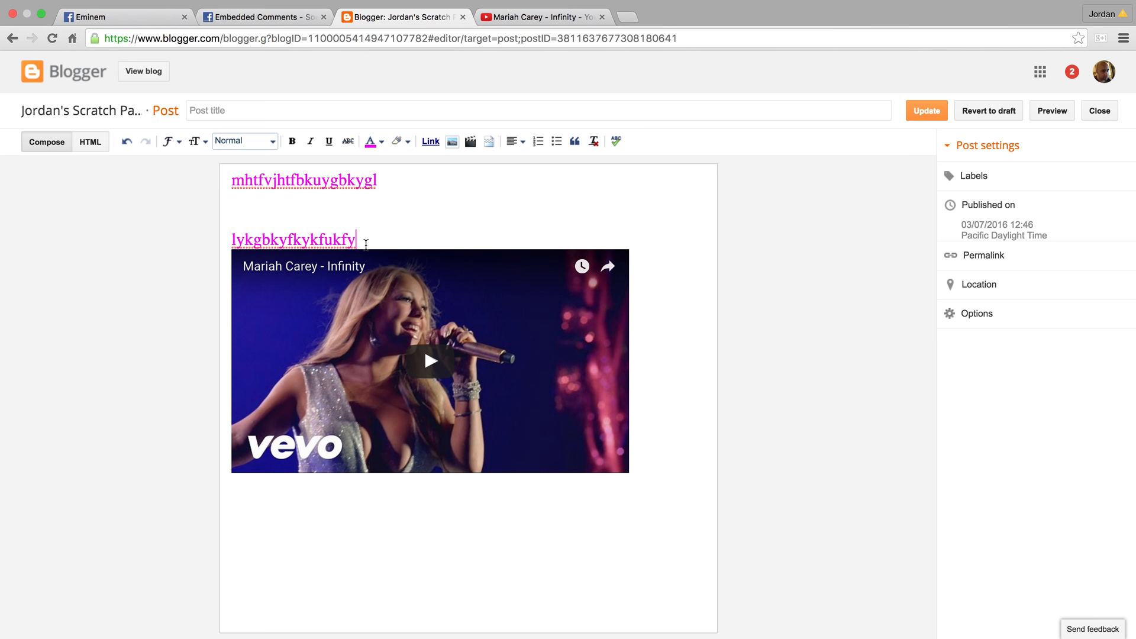
key(Return)
key(Return)
key(Return)
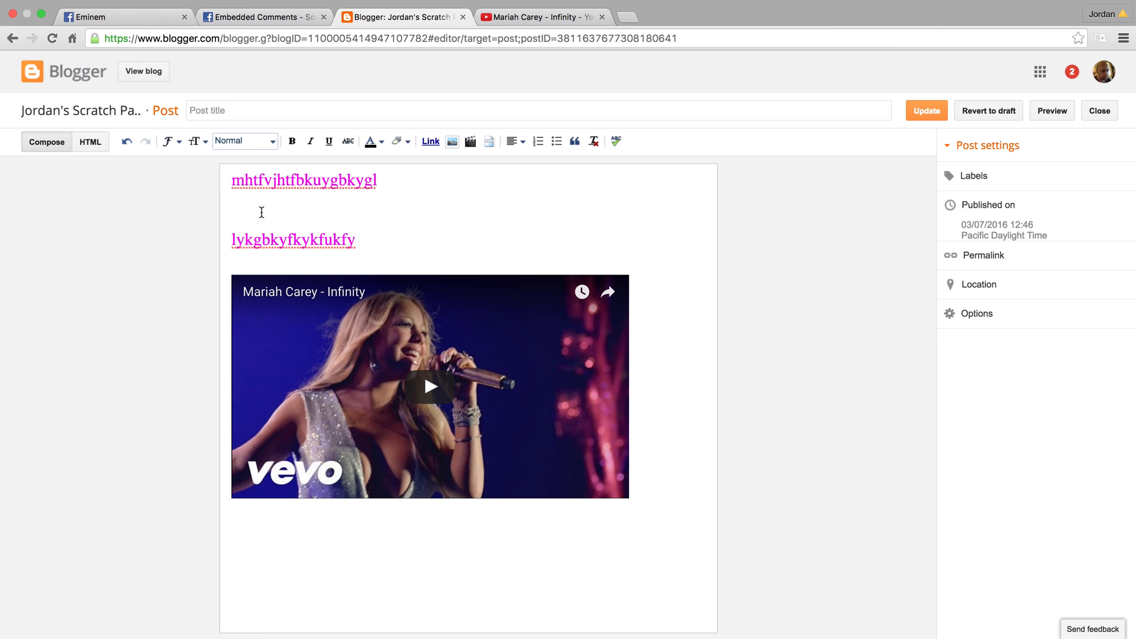
click(380, 180)
key(Return)
key(Return)
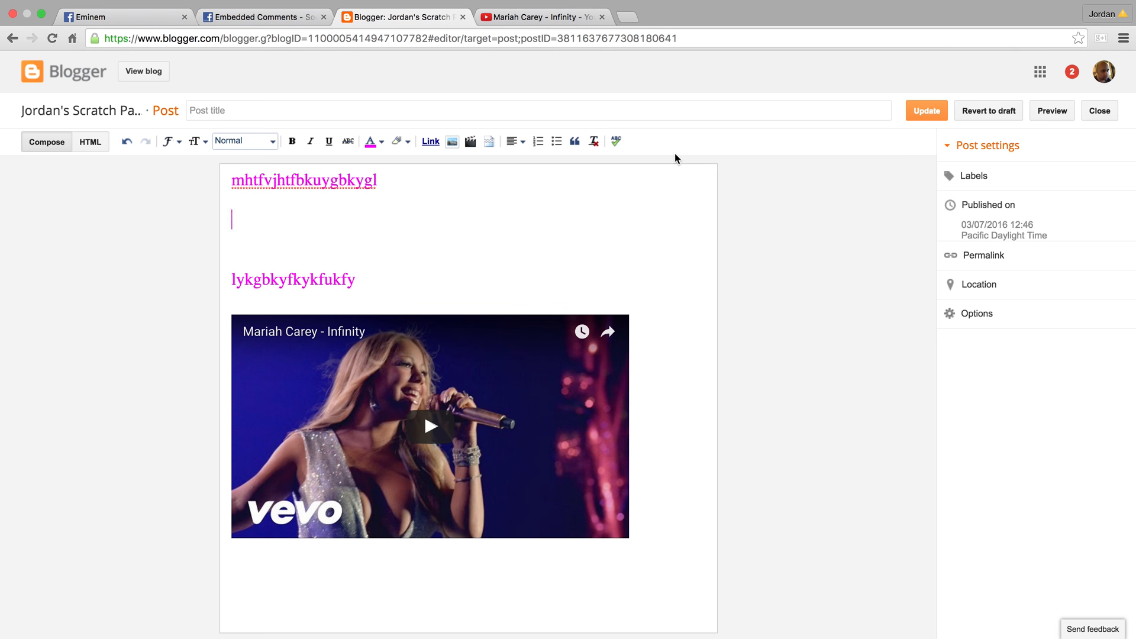
Update the post and go to the blog's public address to view it.
click(923, 113)
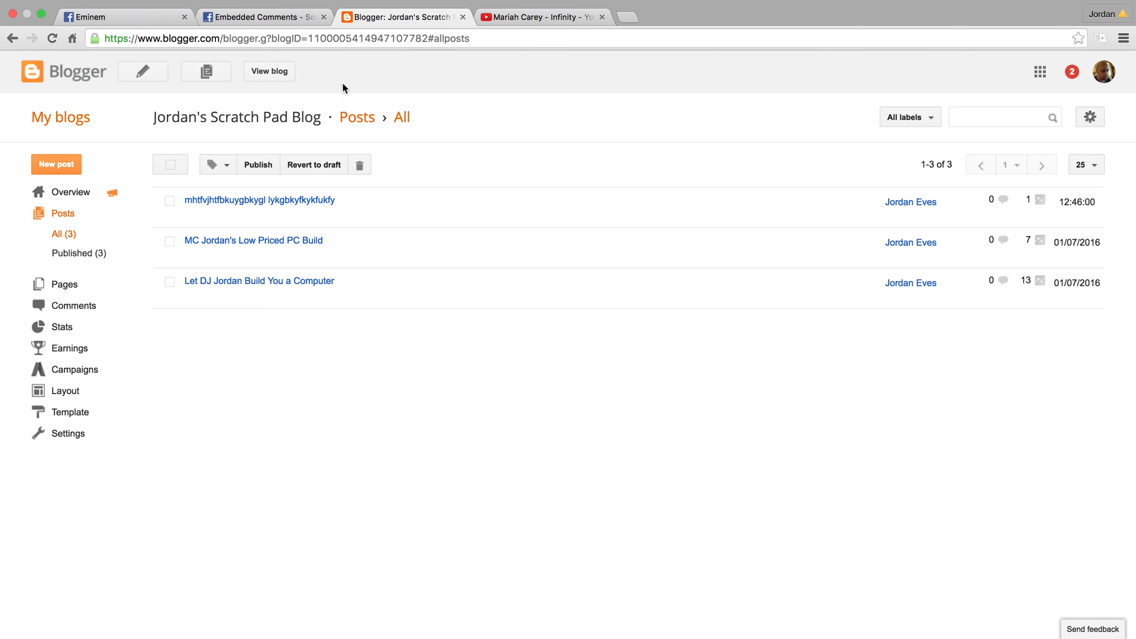
click(230, 37)
text(scratchpadofeves.blogspot.com)
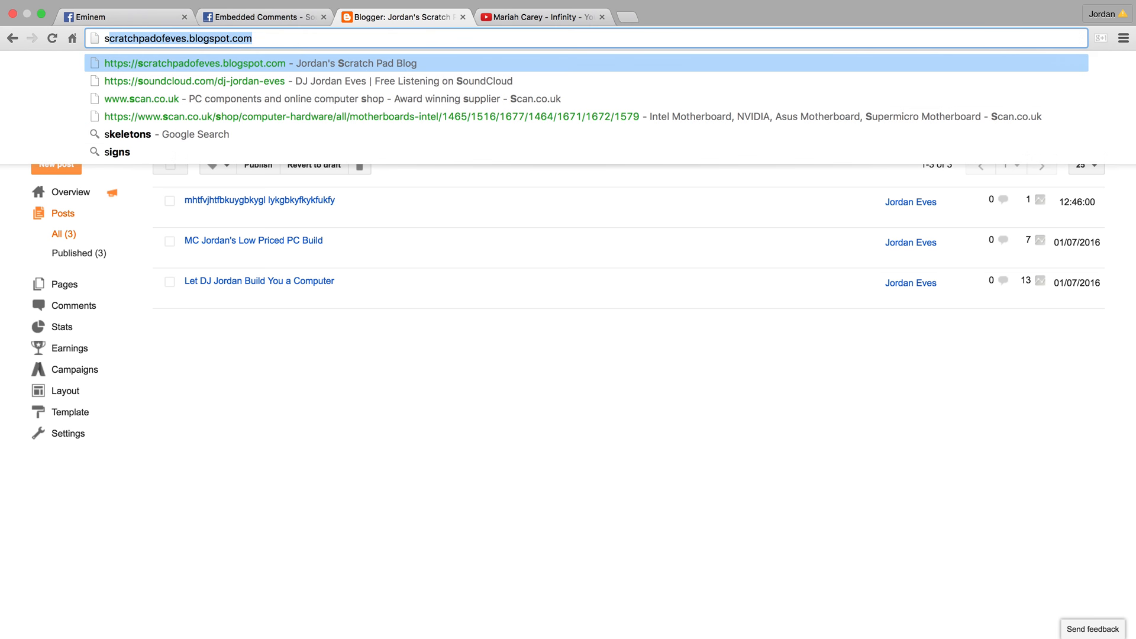
key(Return)
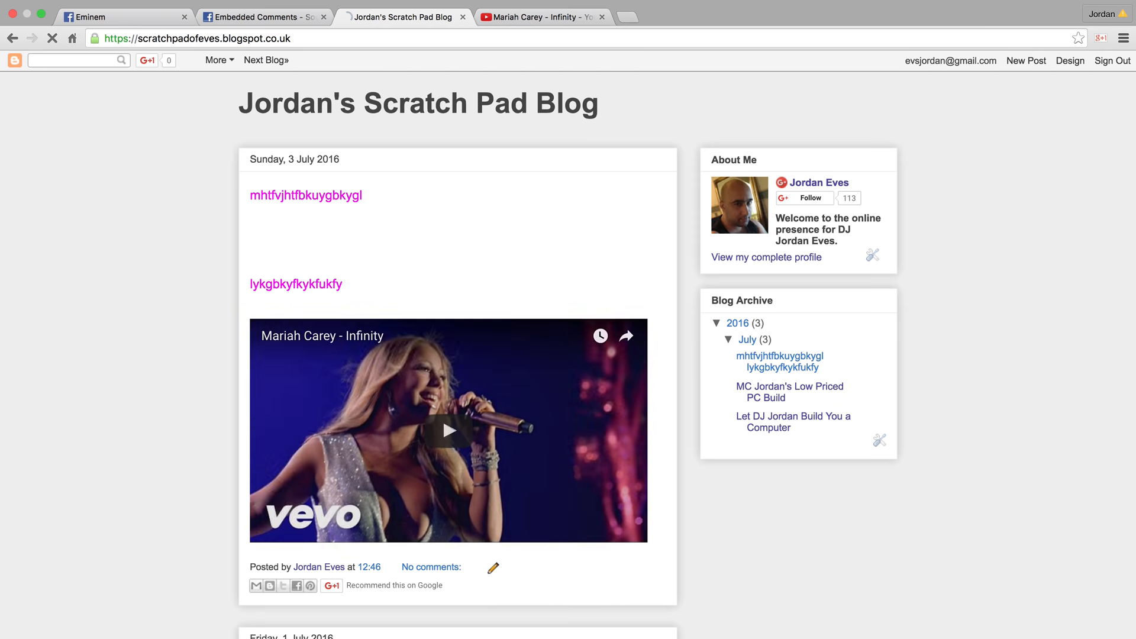
Examine how the two magenta text lines, the embedded Facebook comment and the YouTube video display in the published post.
scroll(233, 157, down, 2)
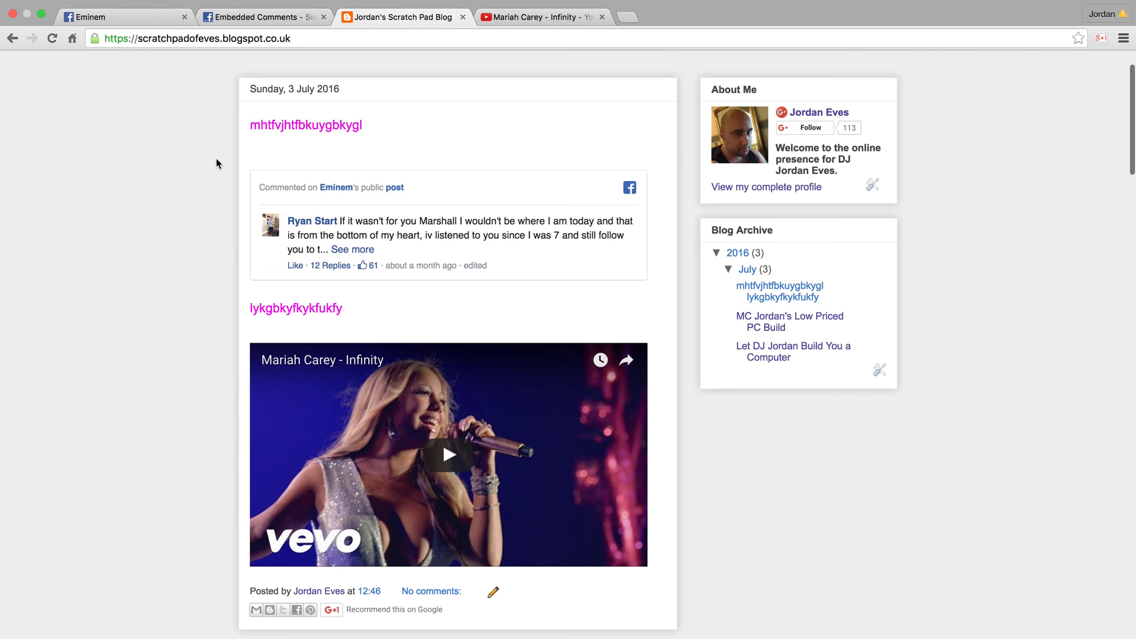
scroll(215, 158, down, 1)
drag(251, 111, 366, 113)
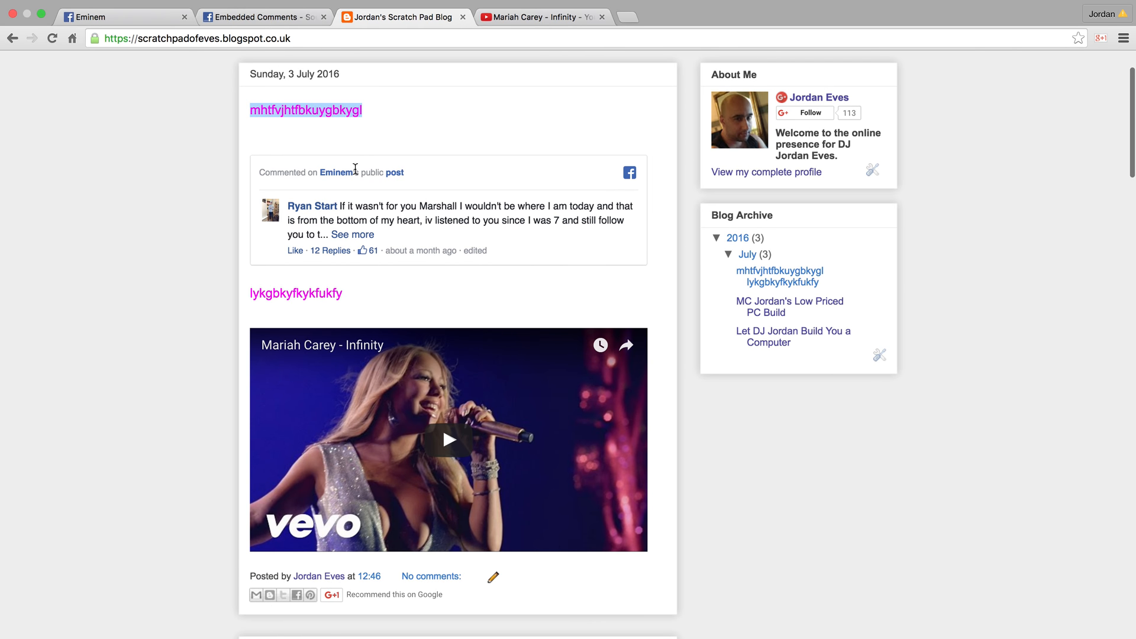
click(342, 195)
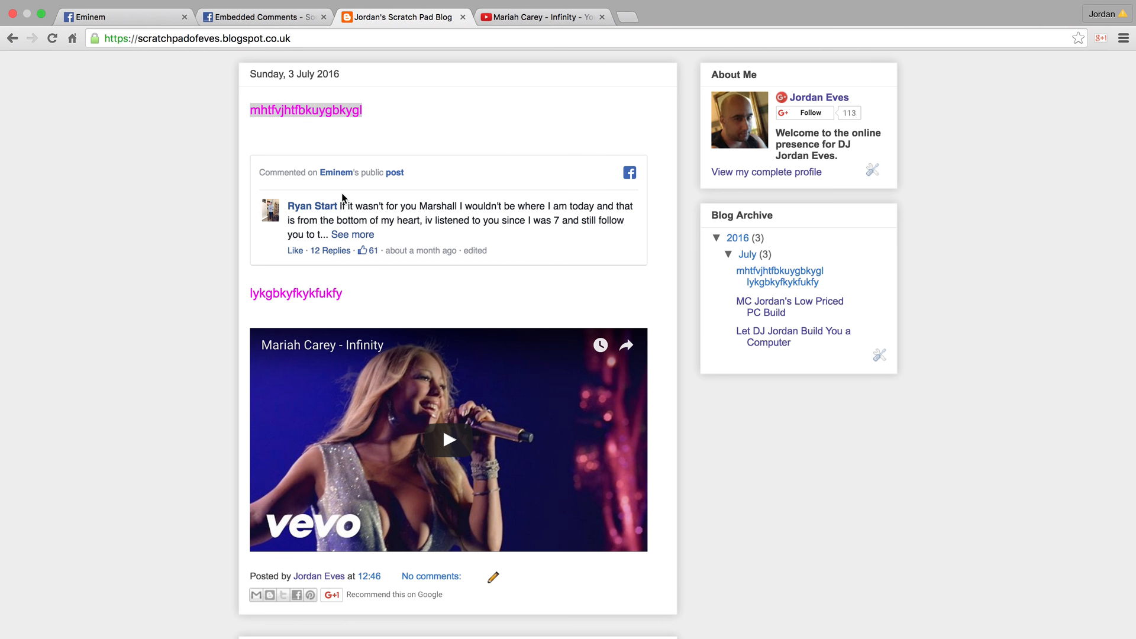
click(356, 296)
drag(250, 293, 340, 294)
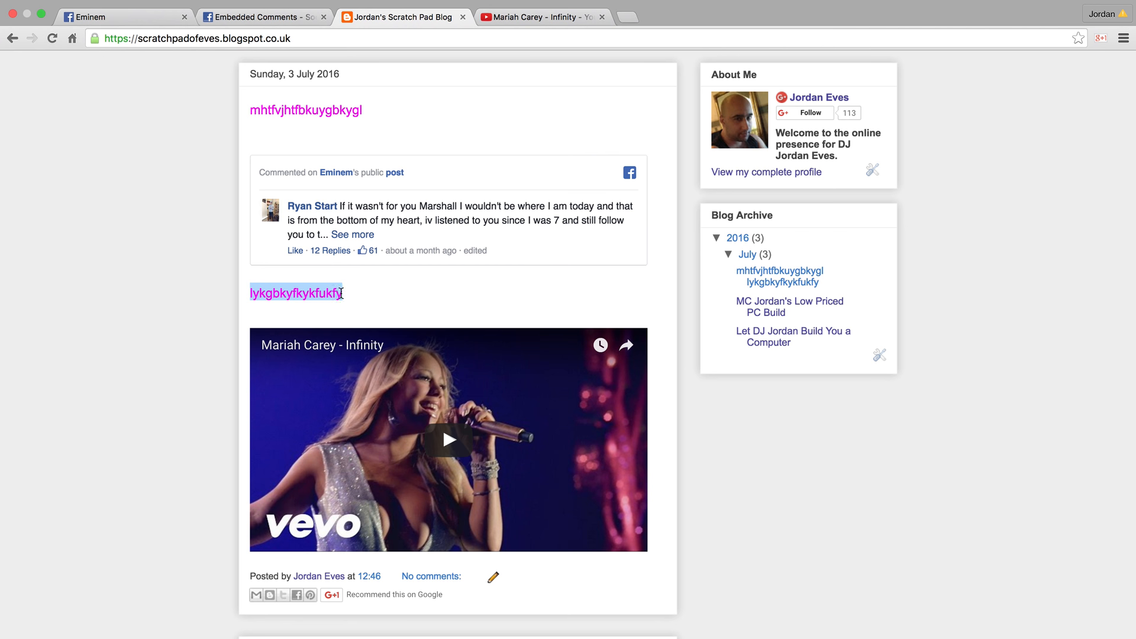
click(352, 295)
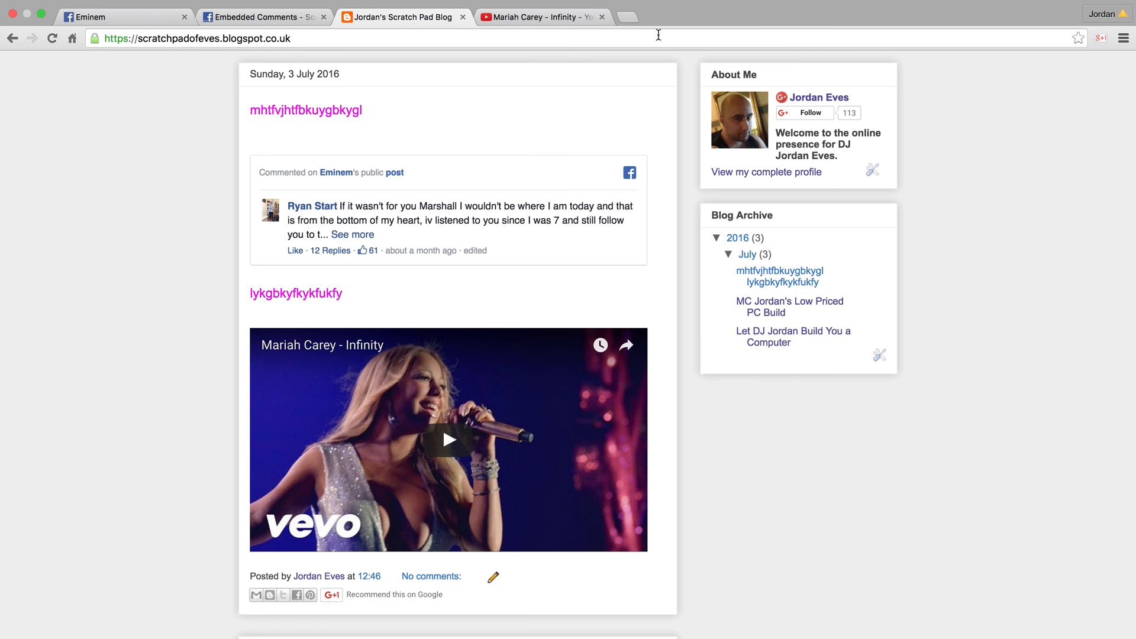
mouse_move(808, 12)
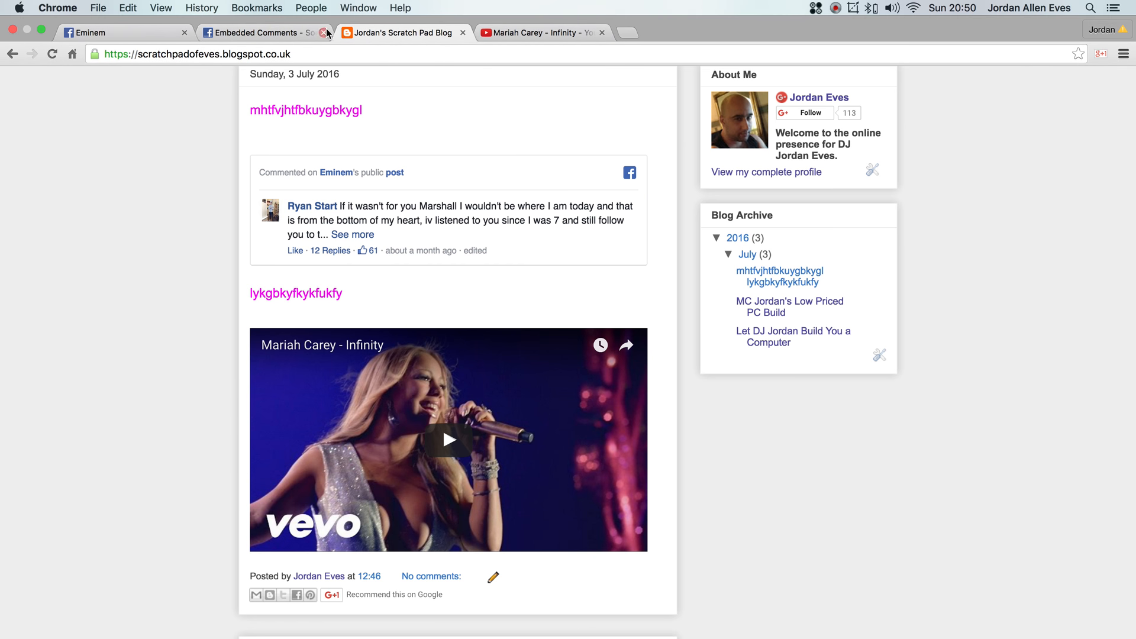
Return to the Blogger dashboard and delete the mhtfvjhtfbkuygbkygl lykgbkyfkykfukfy post from the Scratch Pad Blog's list of posts.
click(291, 39)
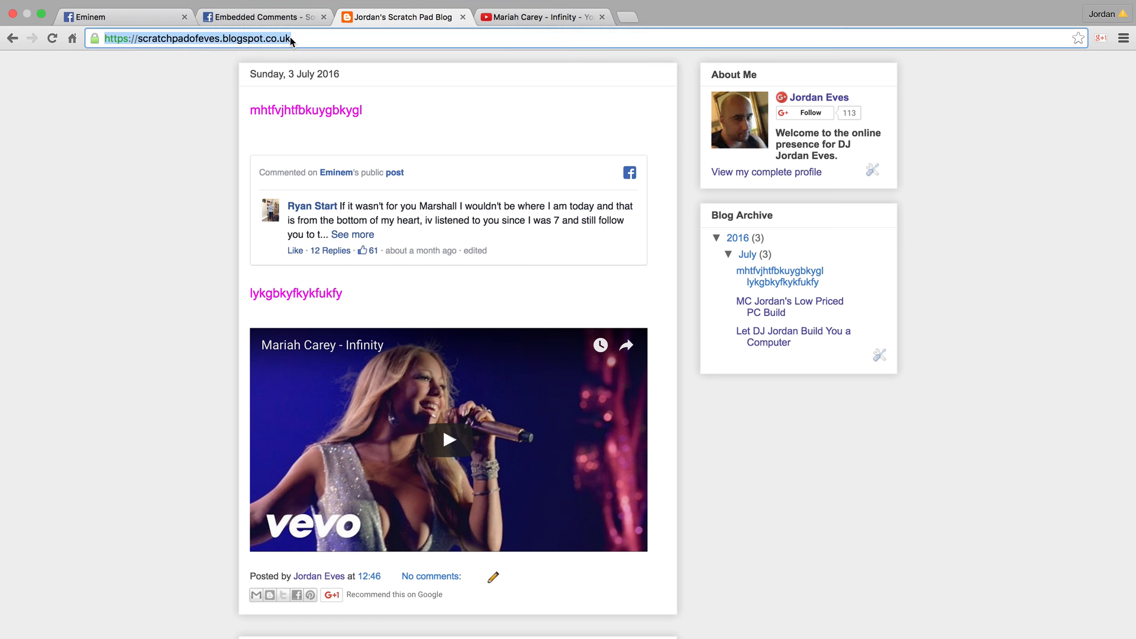
text(blogger)
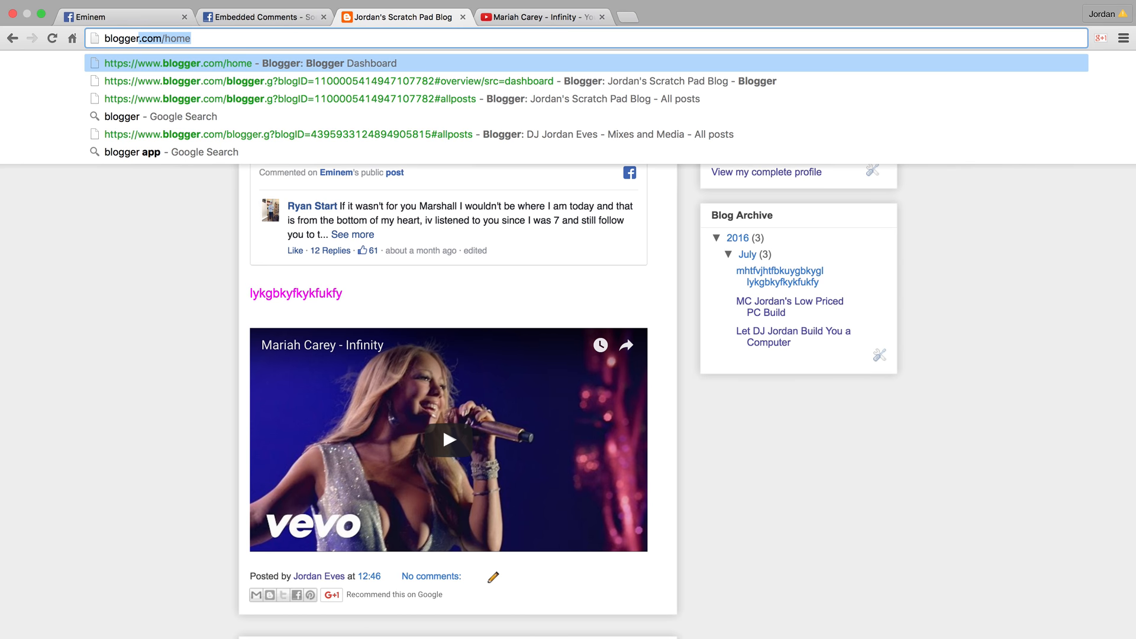
key(Return)
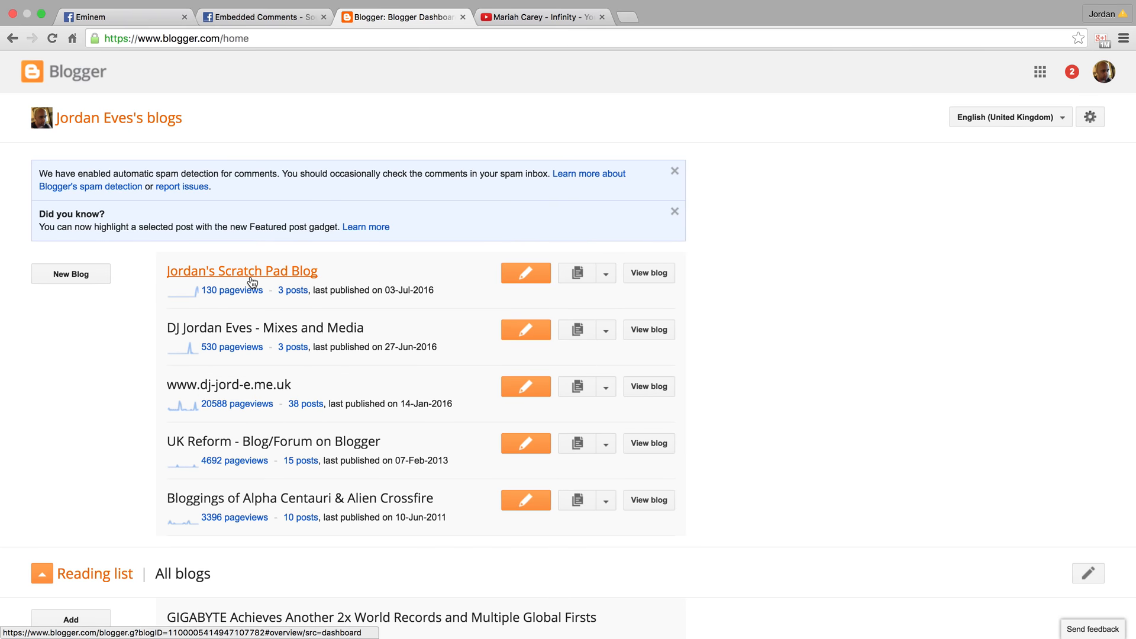
click(271, 265)
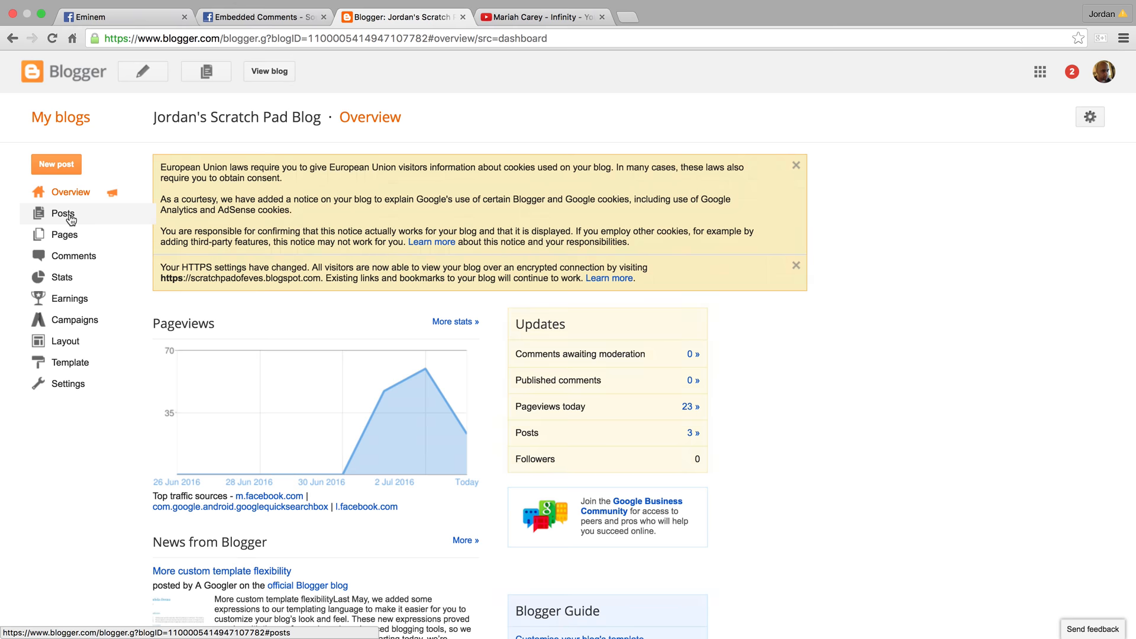
click(131, 215)
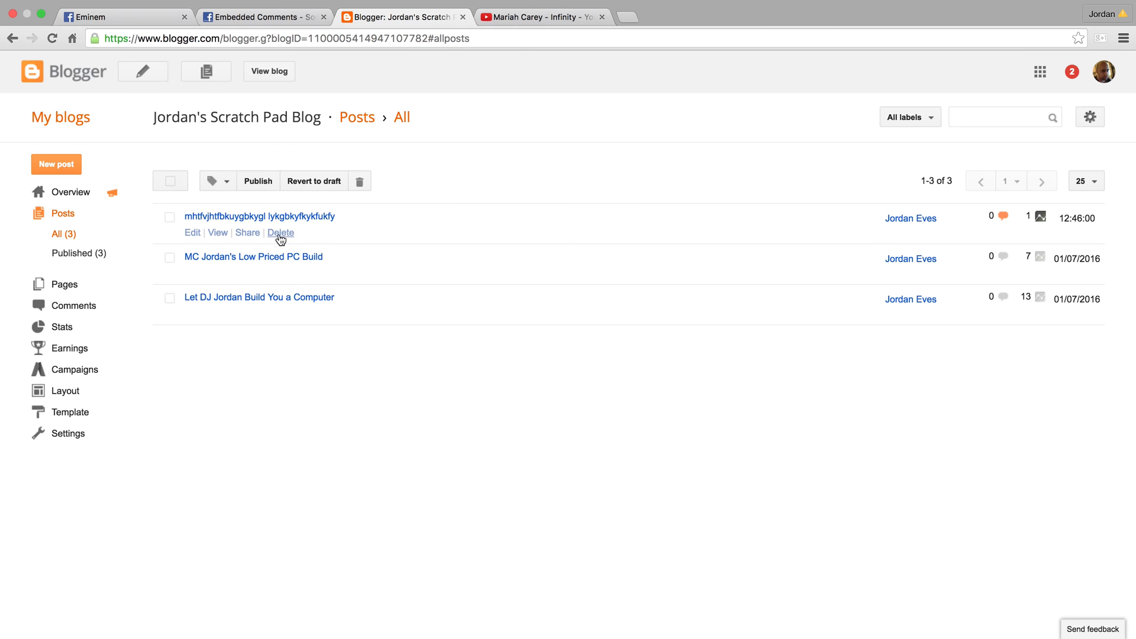
click(281, 233)
click(664, 213)
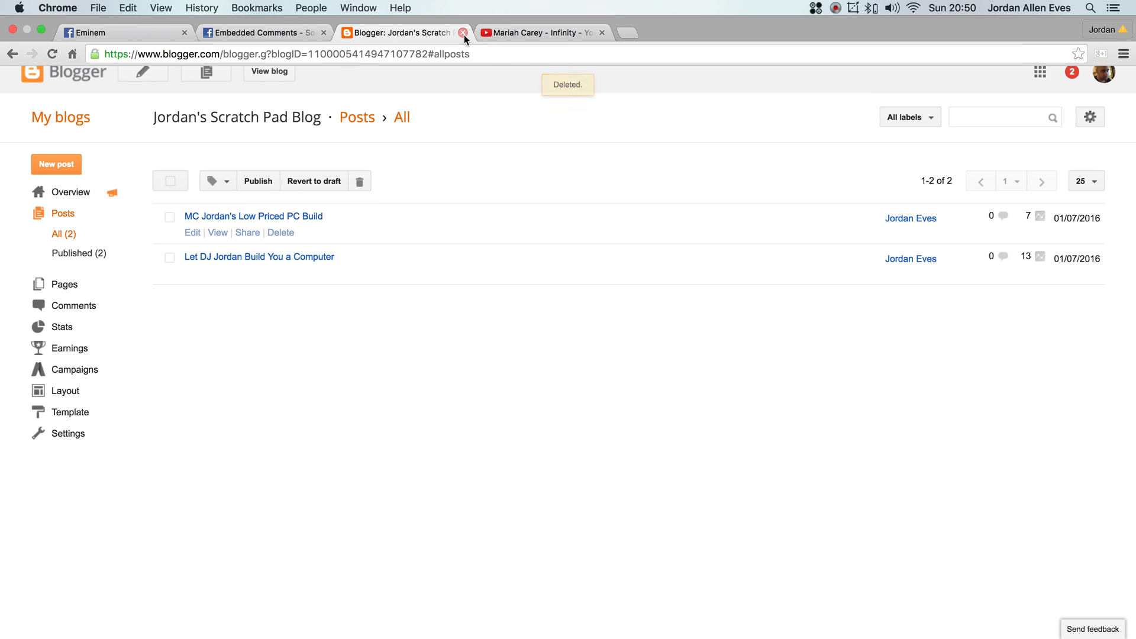
click(836, 8)
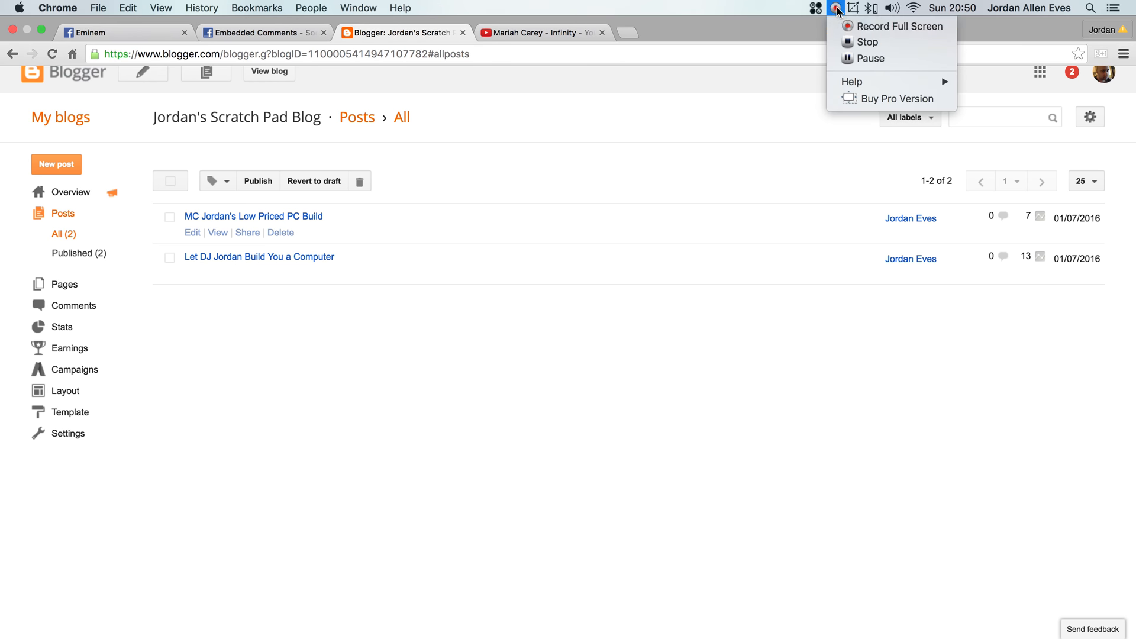